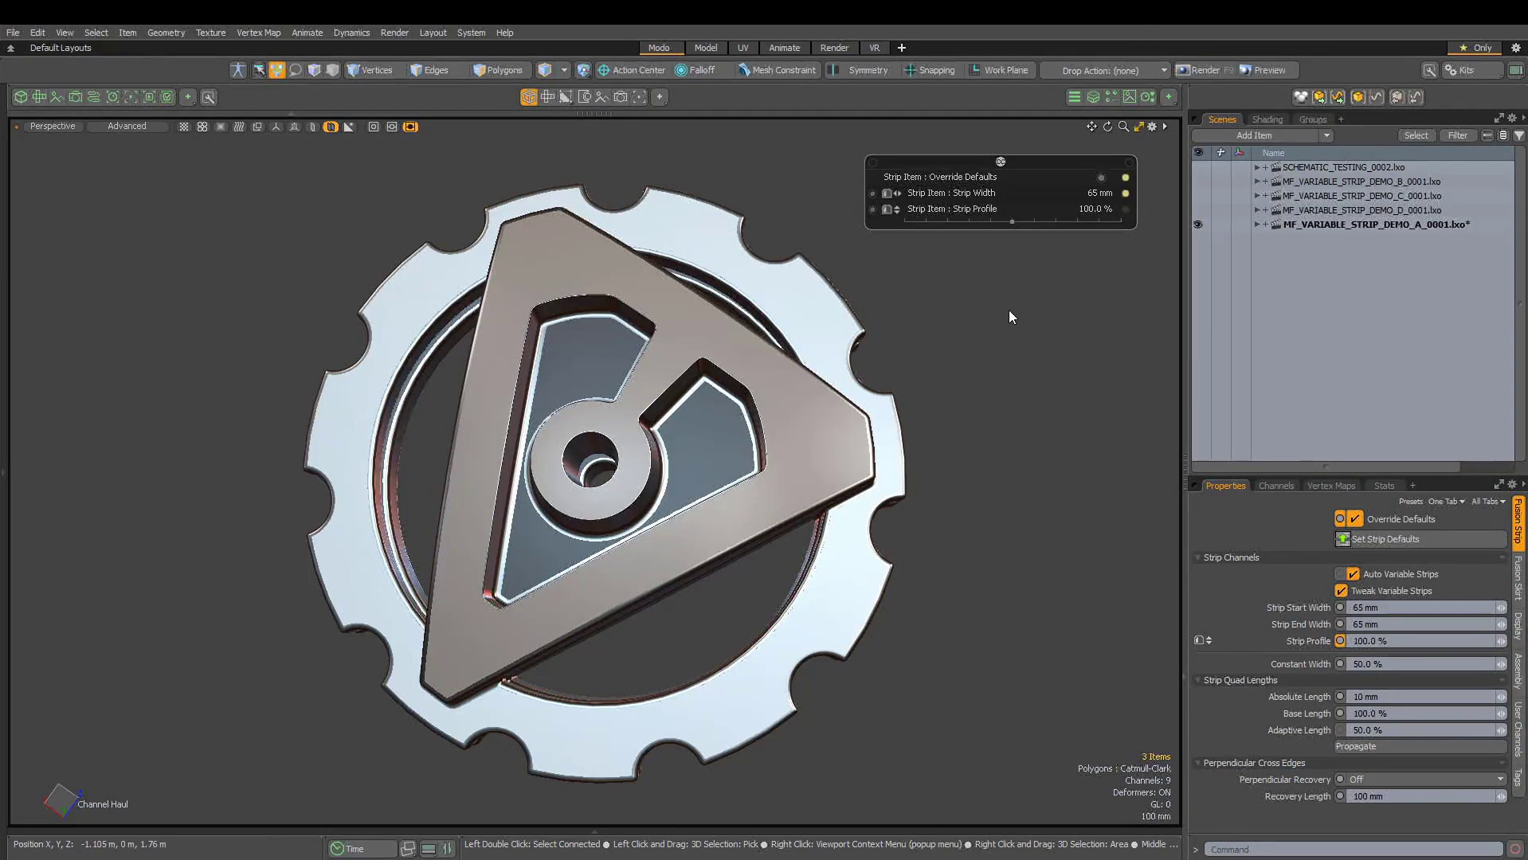
Set the gear strips' Strip End Width to 10 mm so they taper from 65 mm, then inspect the rim
ctrl+alt+drag(683, 398, 728, 469)
alt+shift+drag(728, 468, 713, 412)
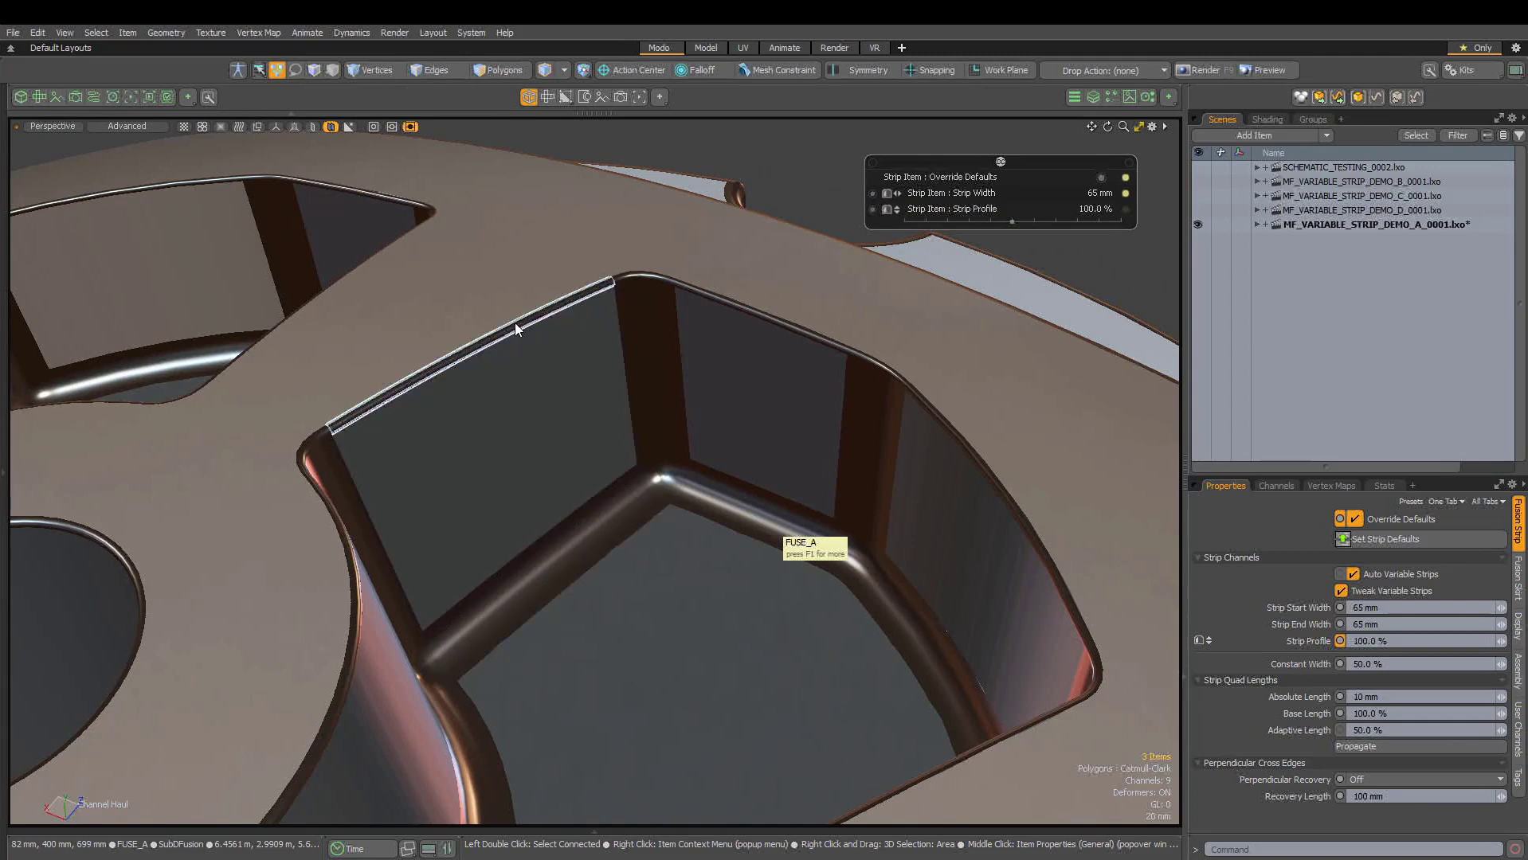
alt+drag(518, 321, 623, 387)
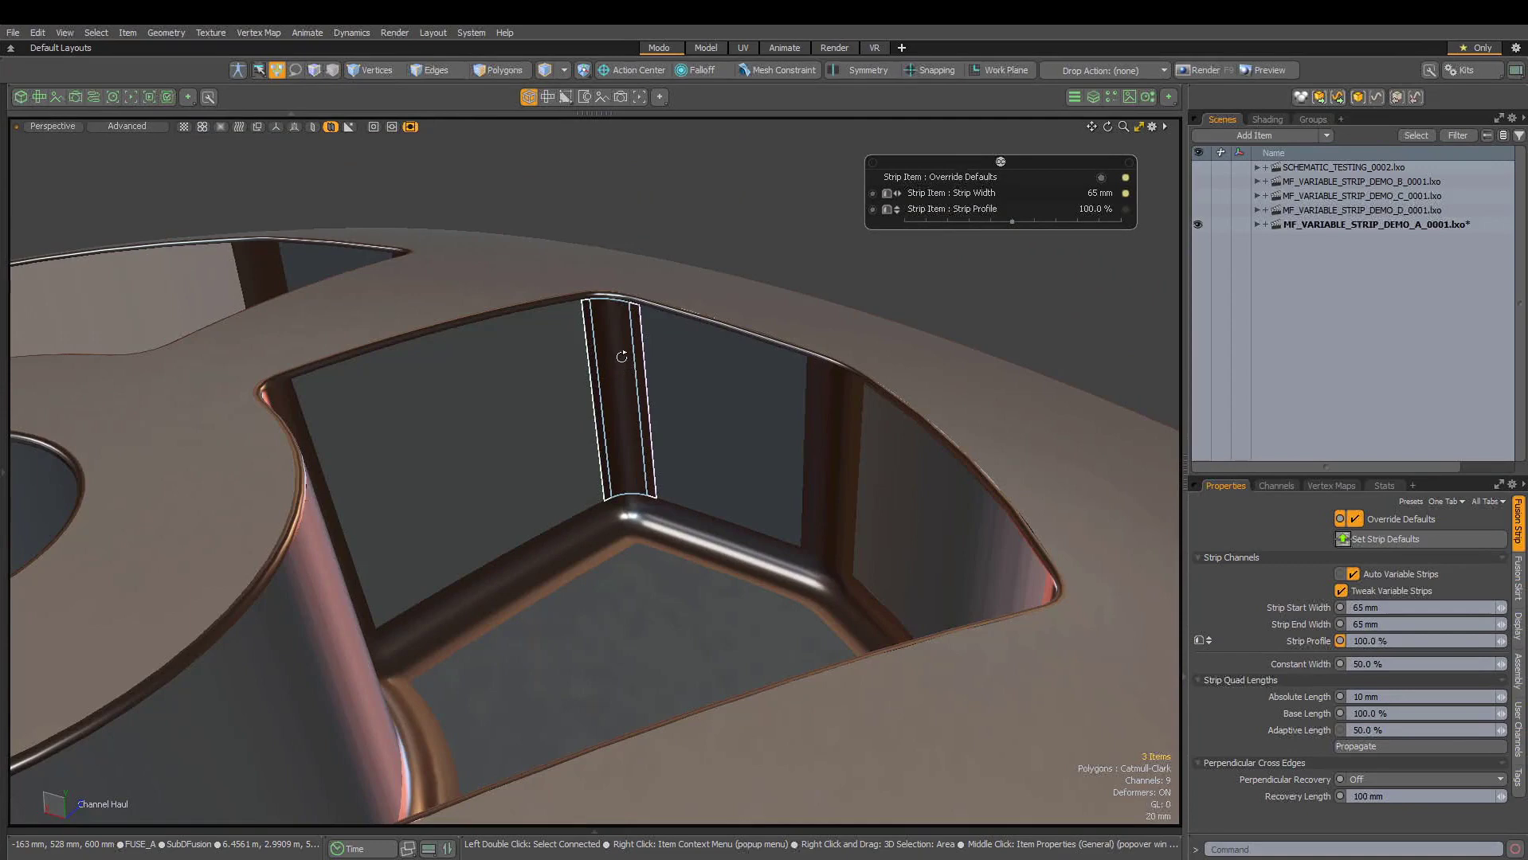
alt+drag(623, 360, 647, 338)
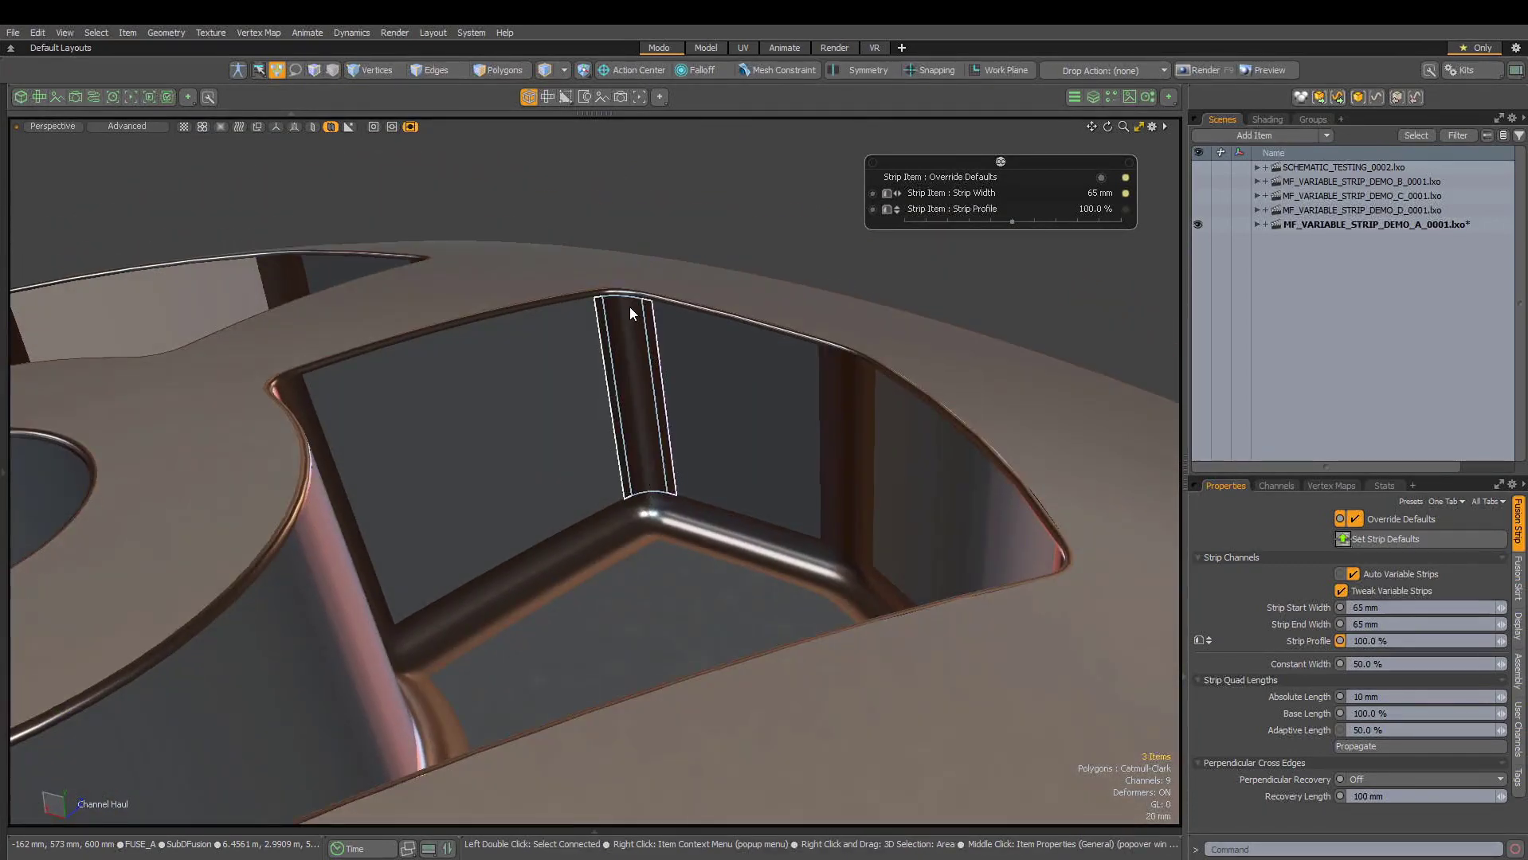
alt+drag(630, 308, 796, 509)
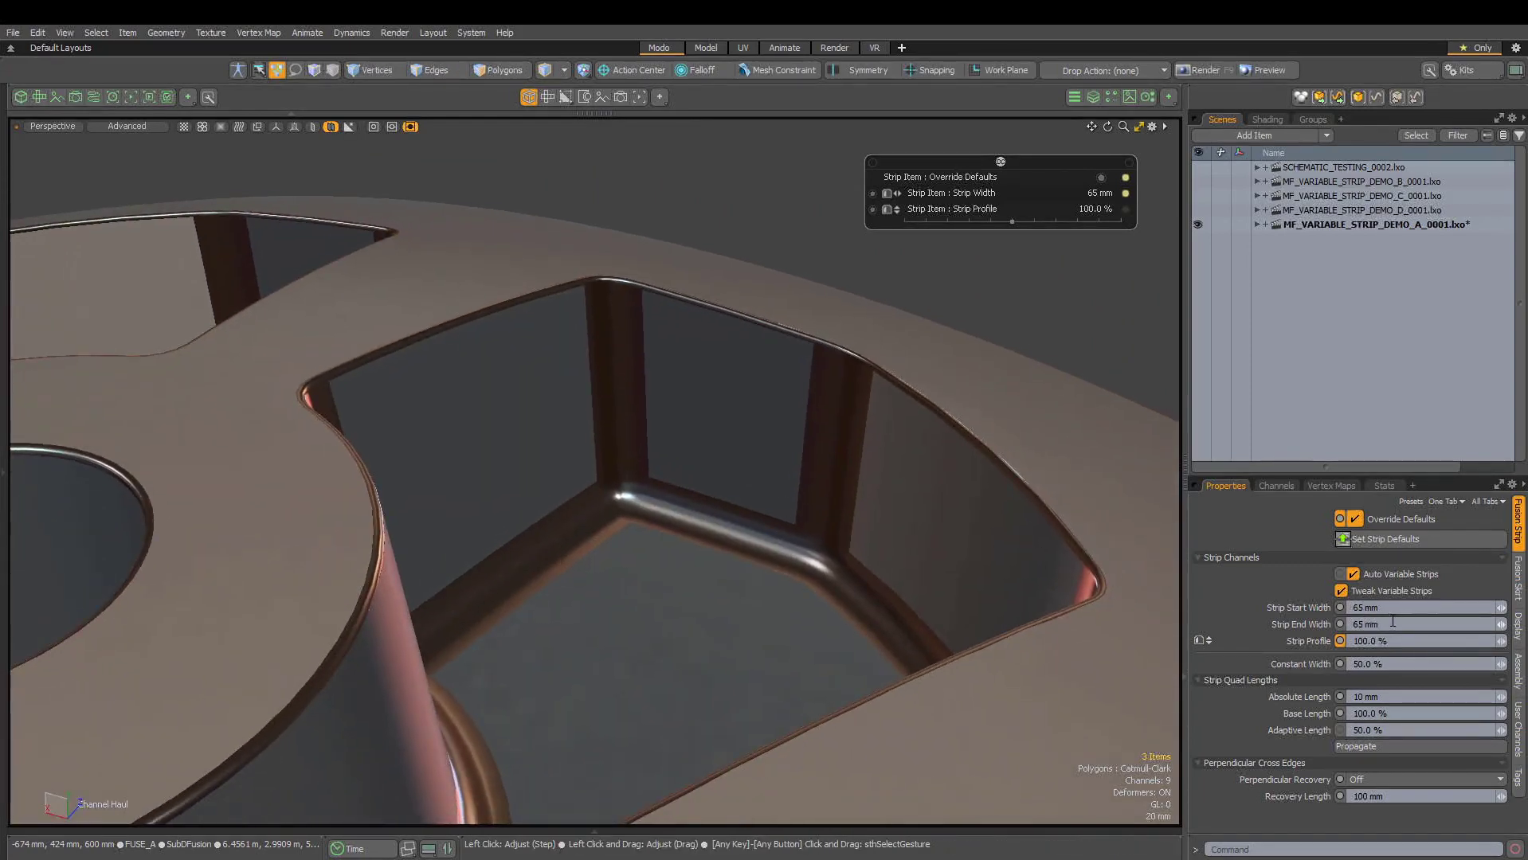
text(10mm)
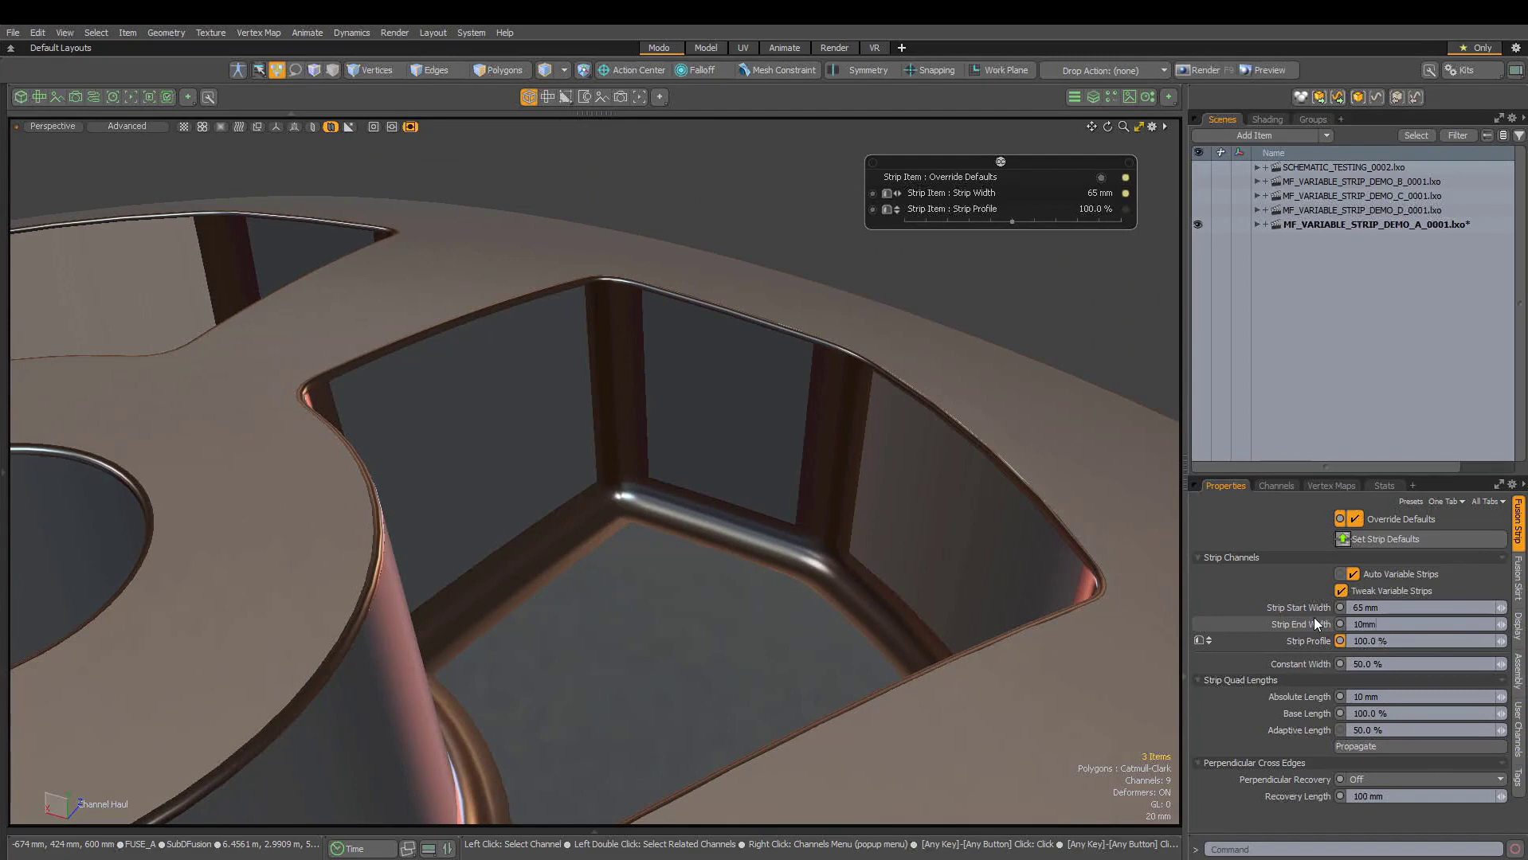
key(Return)
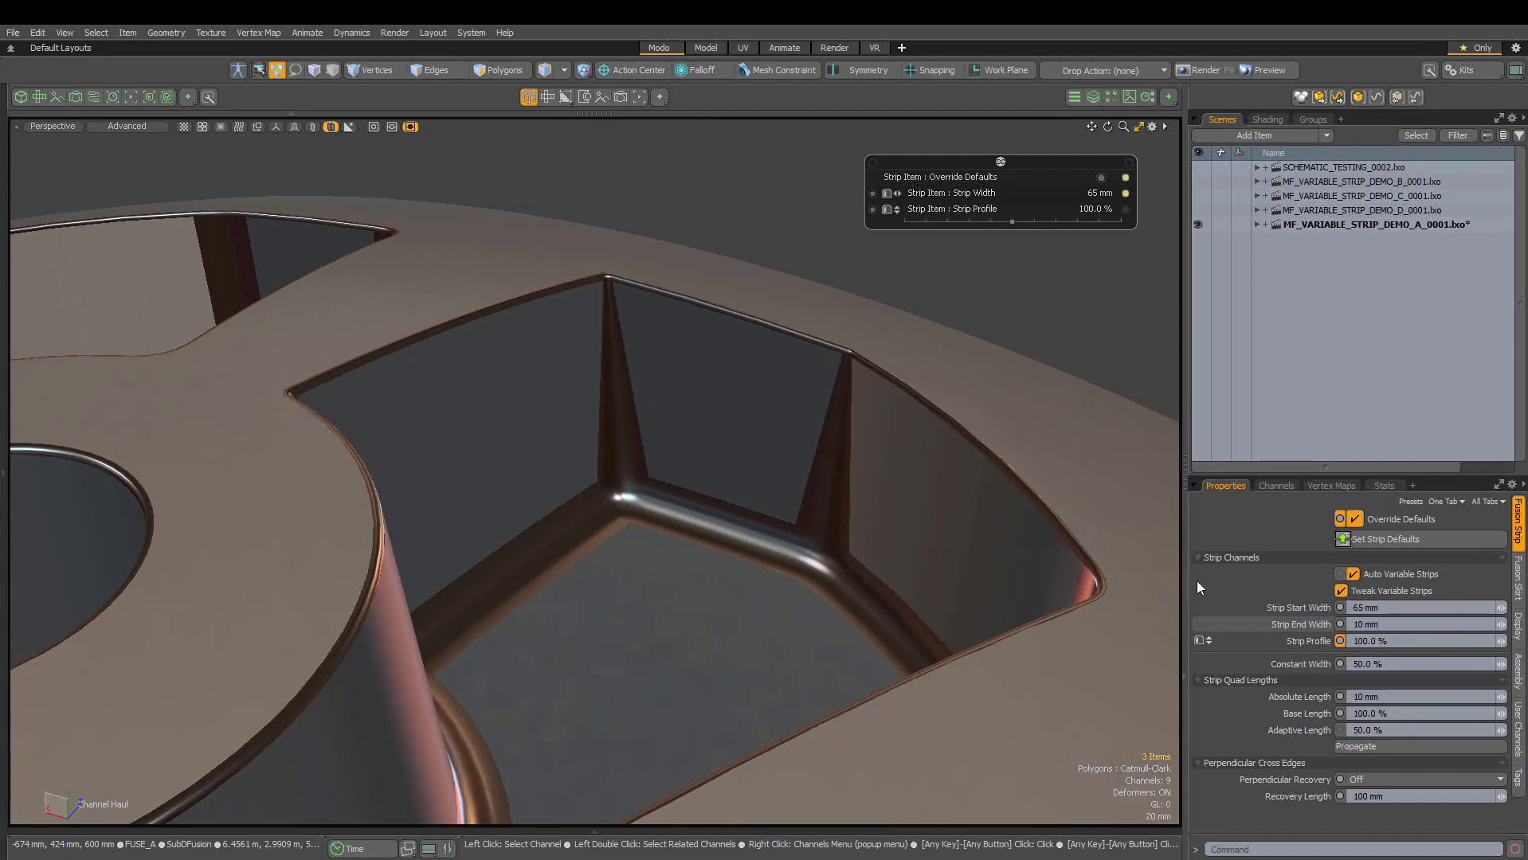
mouse_move(916, 528)
alt+mouse_down()
mouse_move(894, 546)
mouse_move(849, 498)
mouse_move(826, 541)
mouse_move(770, 579)
alt+mouse_up()
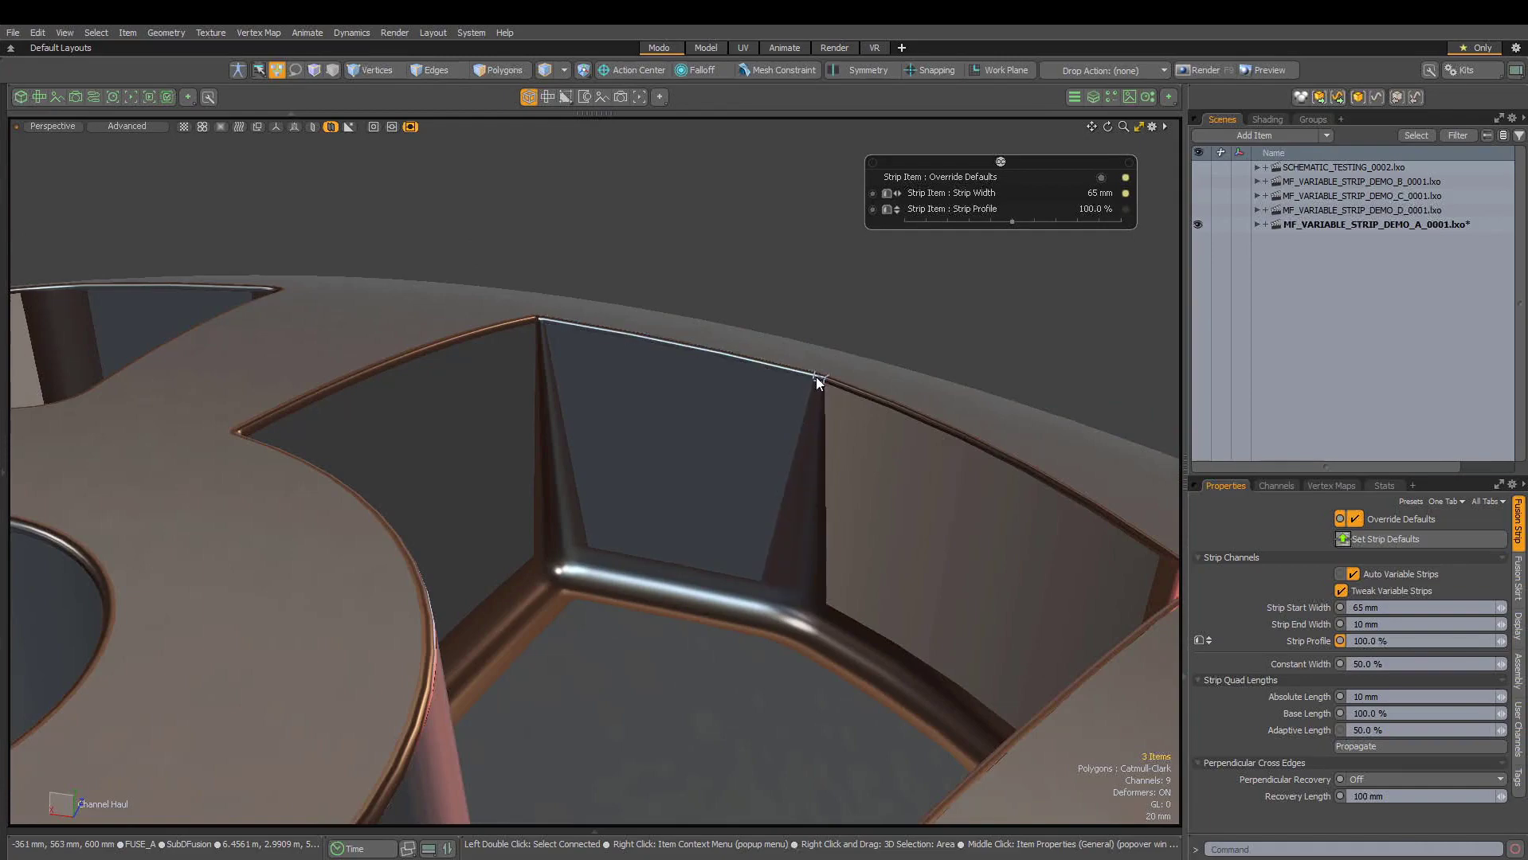
mouse_move(822, 383)
ctrl+alt+mouse_down()
mouse_move(823, 415)
mouse_move(561, 446)
ctrl+alt+mouse_up()
alt+drag(564, 557, 727, 639)
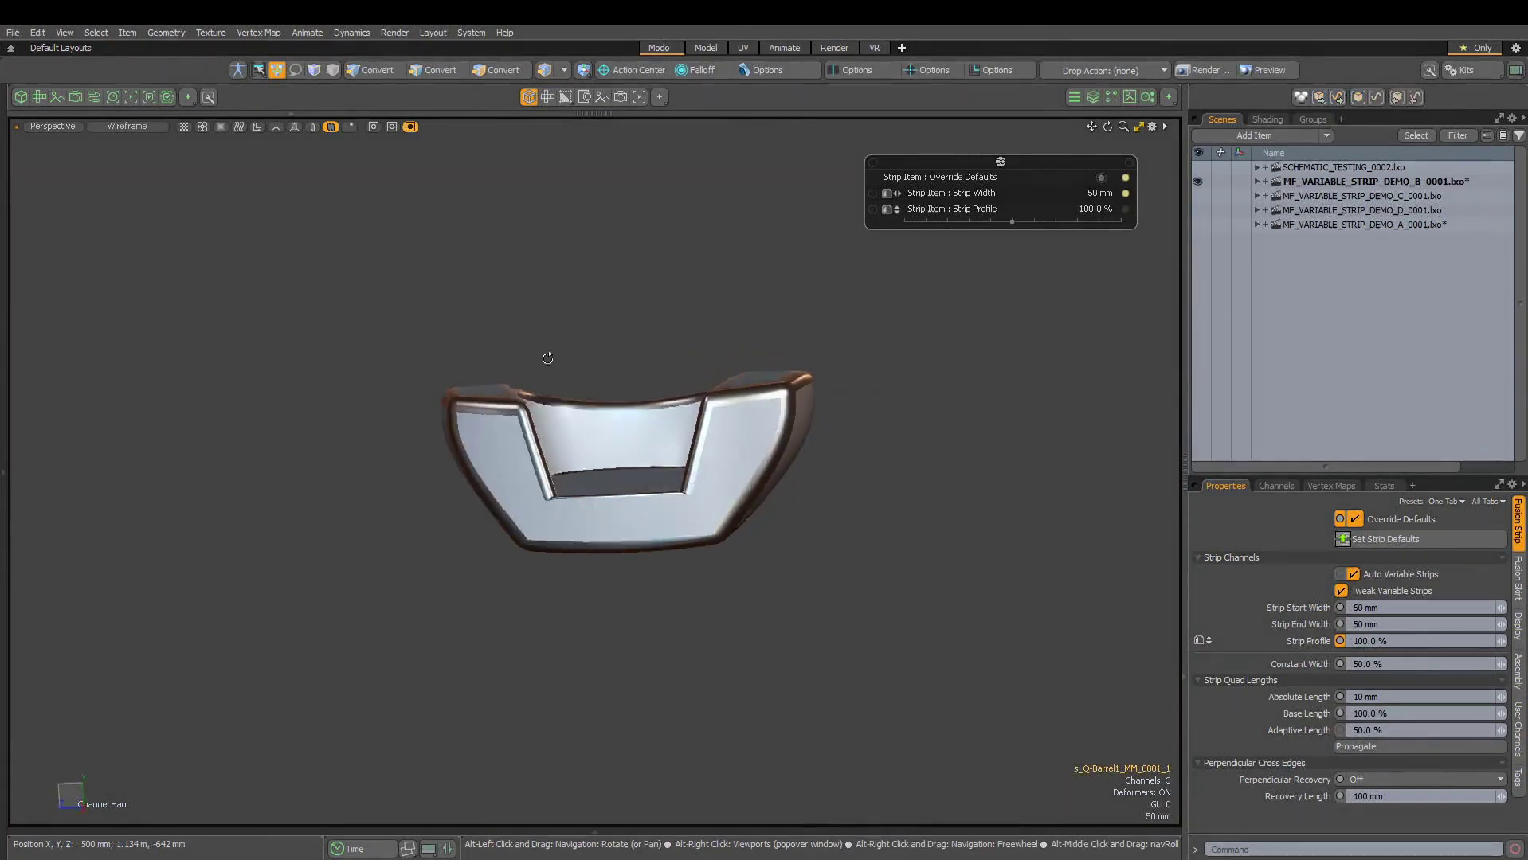
Set DEMO_B's Strip End Width to 10 mm so the 50 mm strips narrow at the end
alt+drag(546, 351, 976, 462)
ctrl+alt+drag(737, 446, 692, 295)
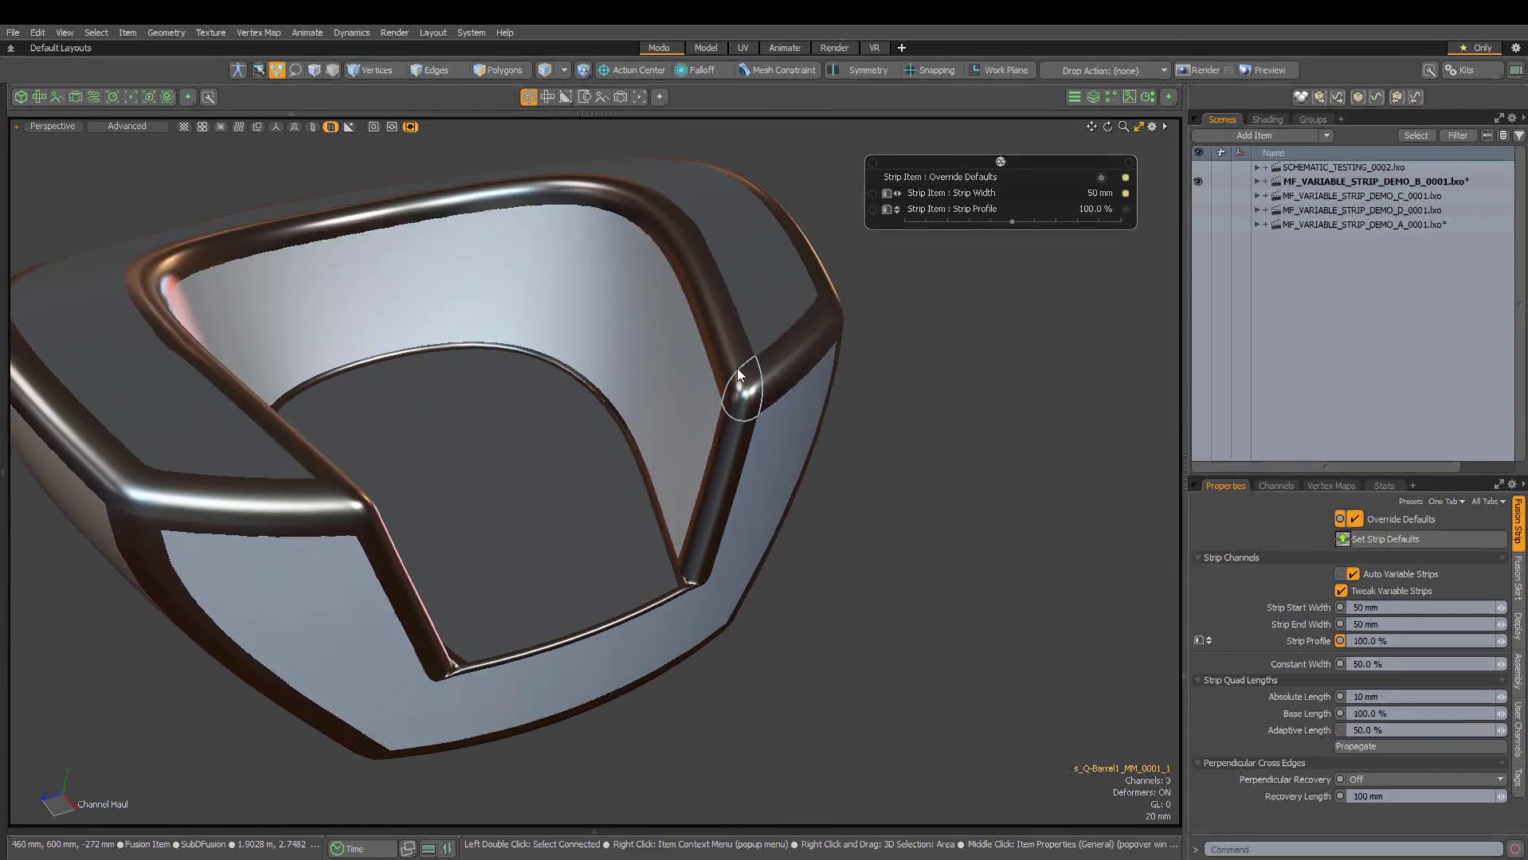
alt+drag(694, 464, 672, 524)
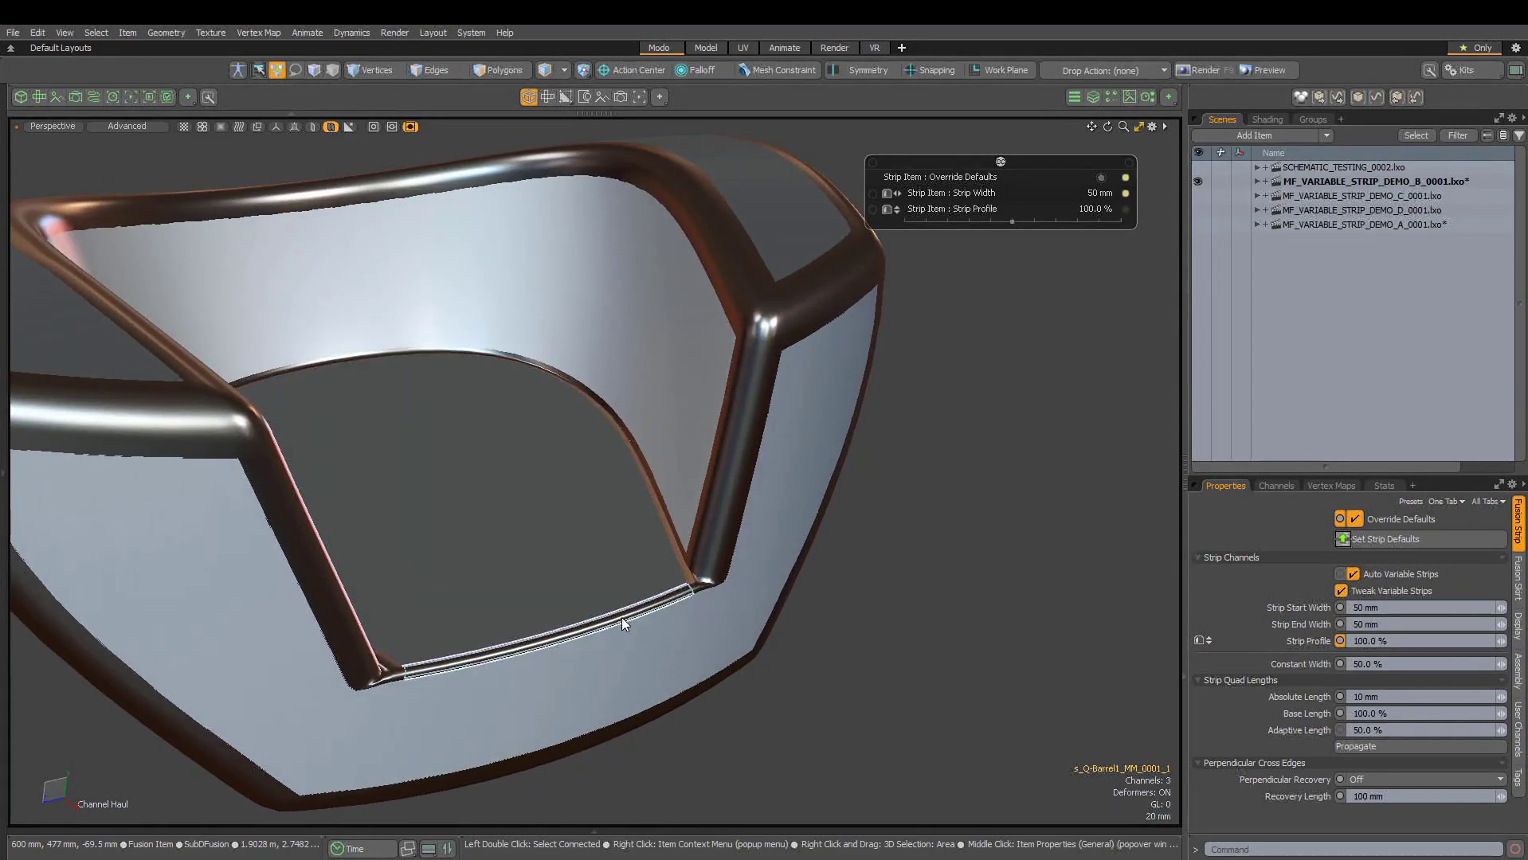
alt+drag(714, 454, 743, 412)
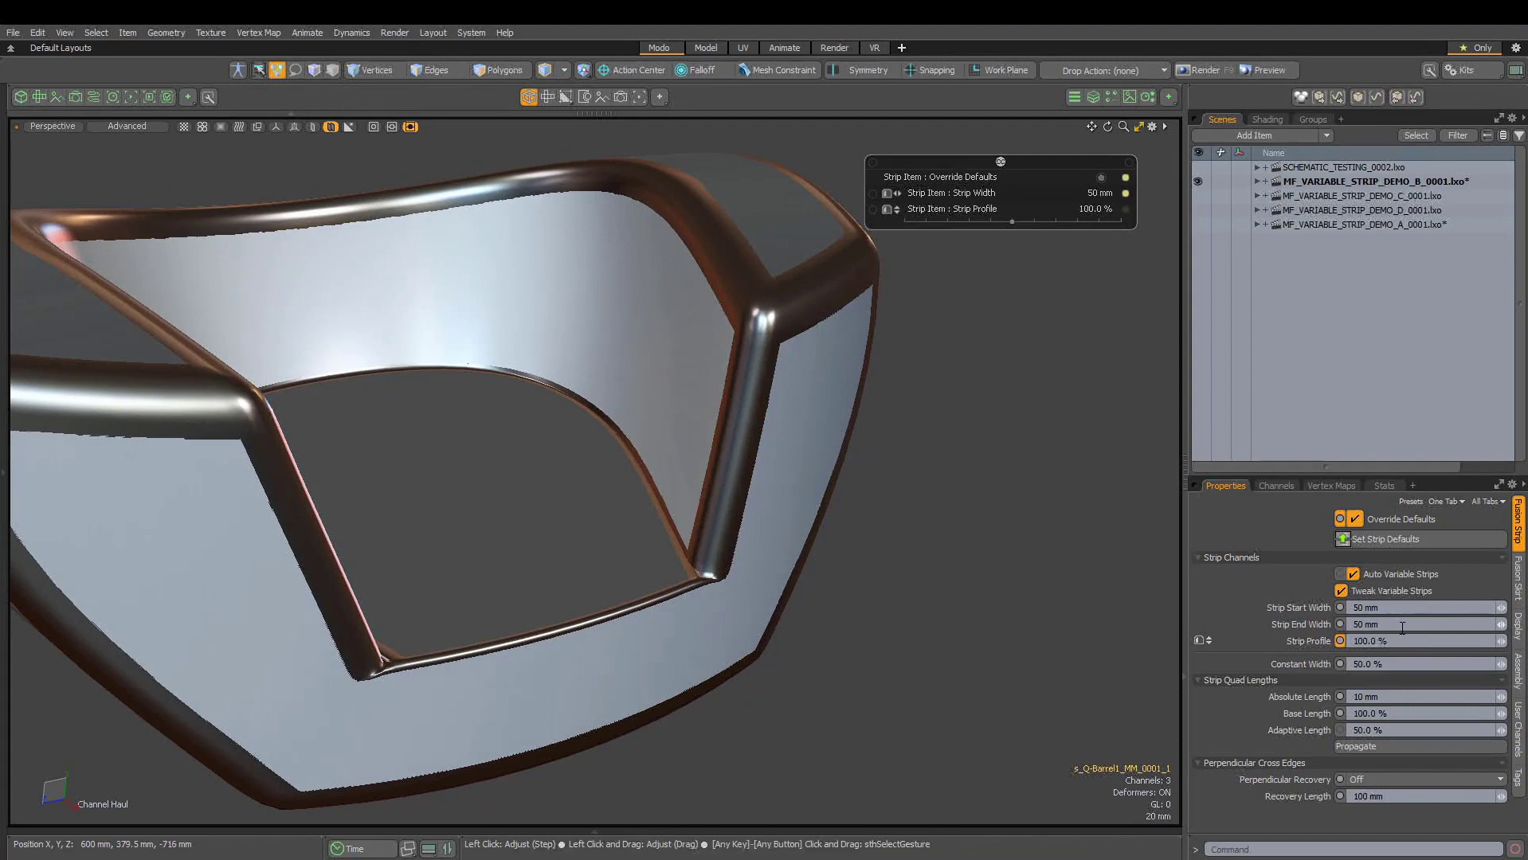
text(10)
key(Return)
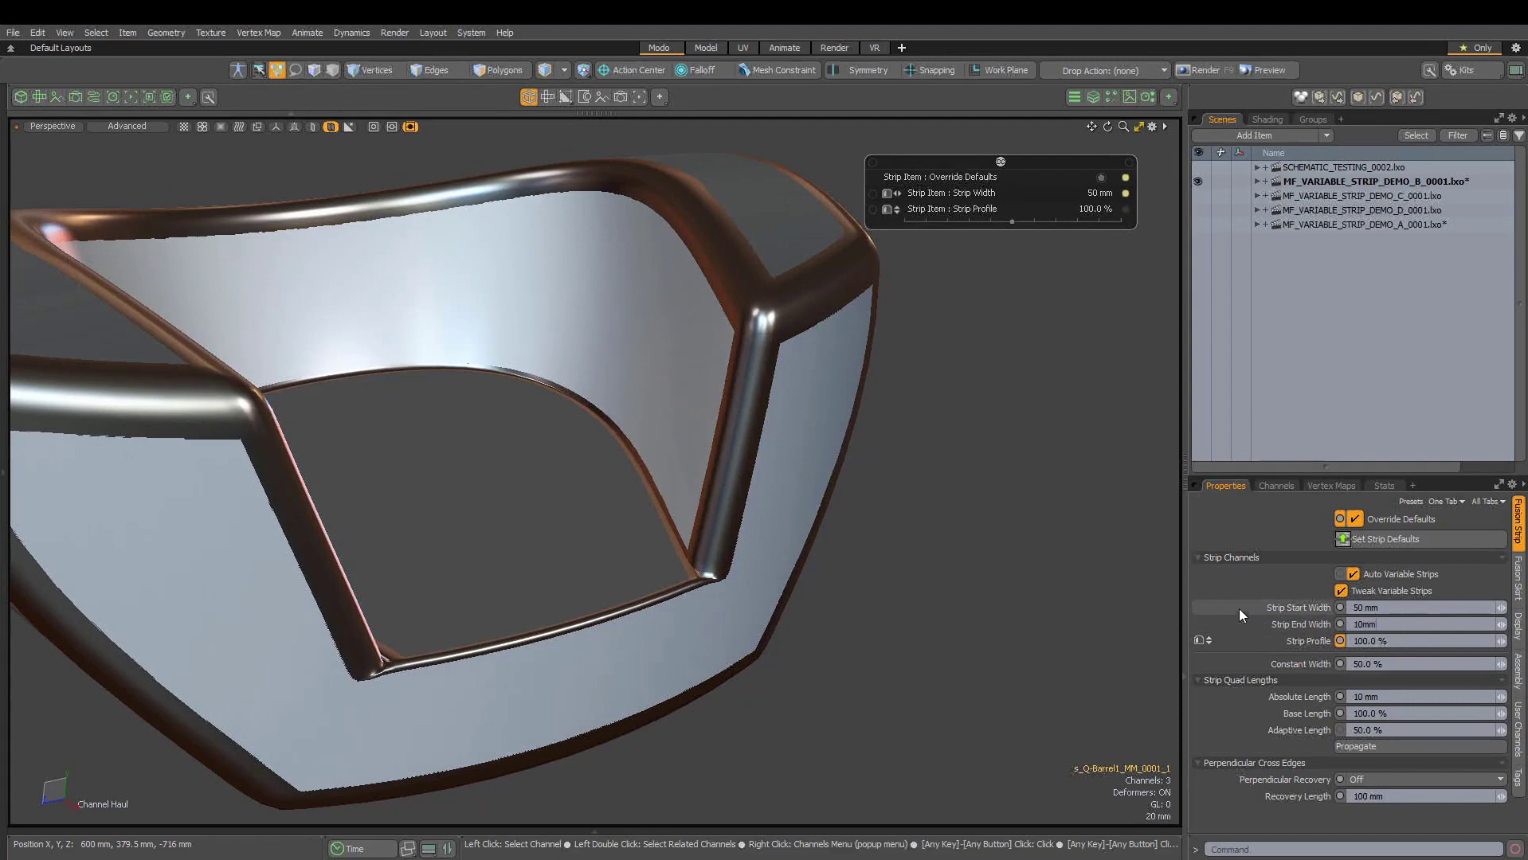
Set the left vertical strip's Strip Start Width to 10 mm, keeping its 50 mm end
alt+drag(733, 465, 396, 502)
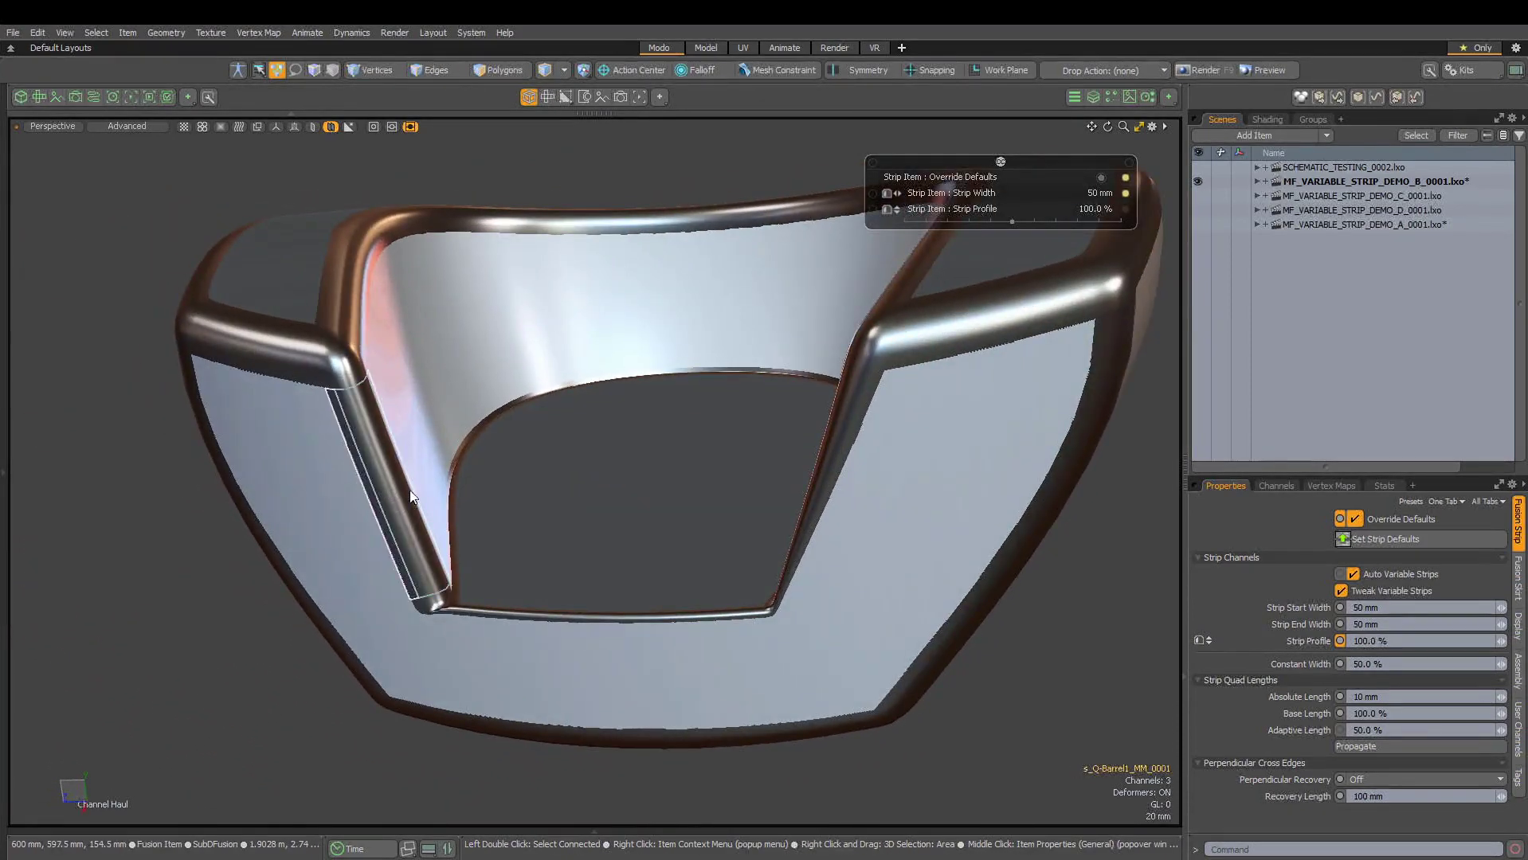
click(1403, 608)
text(1)
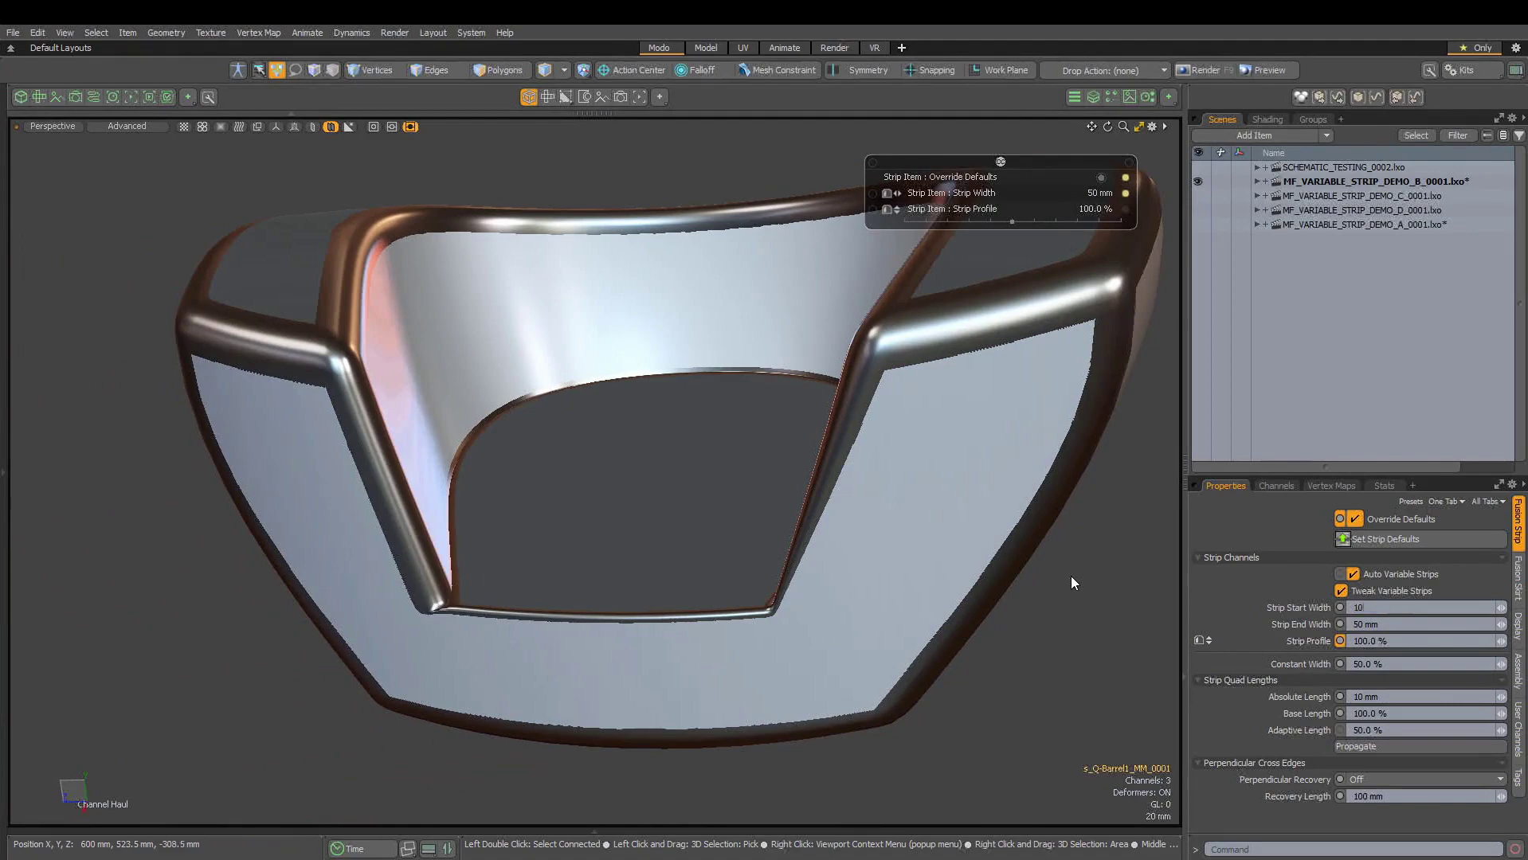
text(0)
key(Return)
alt+drag(529, 444, 811, 538)
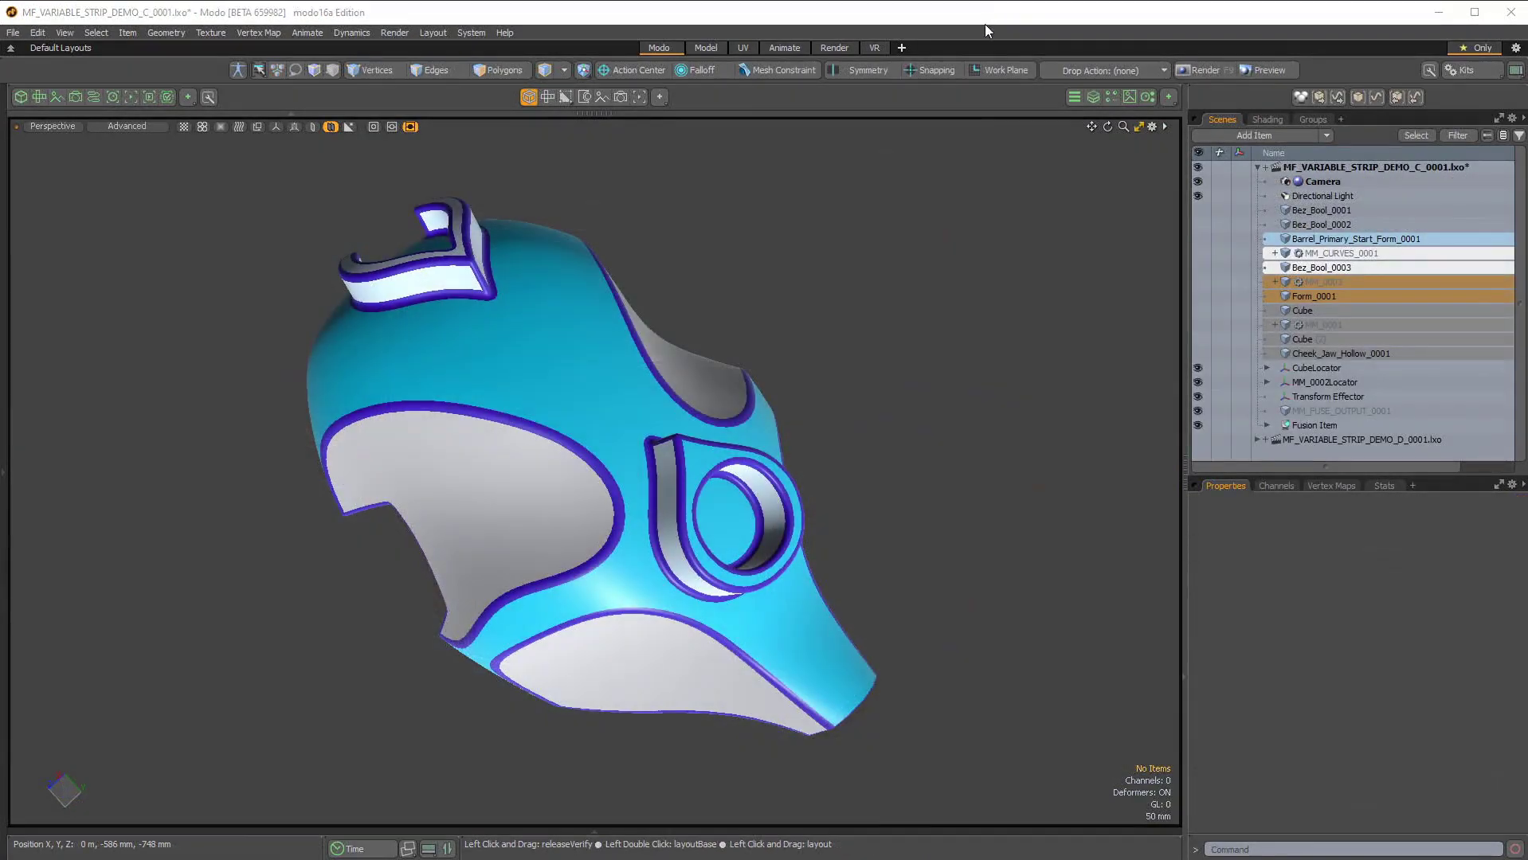
Select a helmet strip and set Strip Start Width to 100 mm and Strip End Width to 5 mm
alt+drag(873, 455, 592, 547)
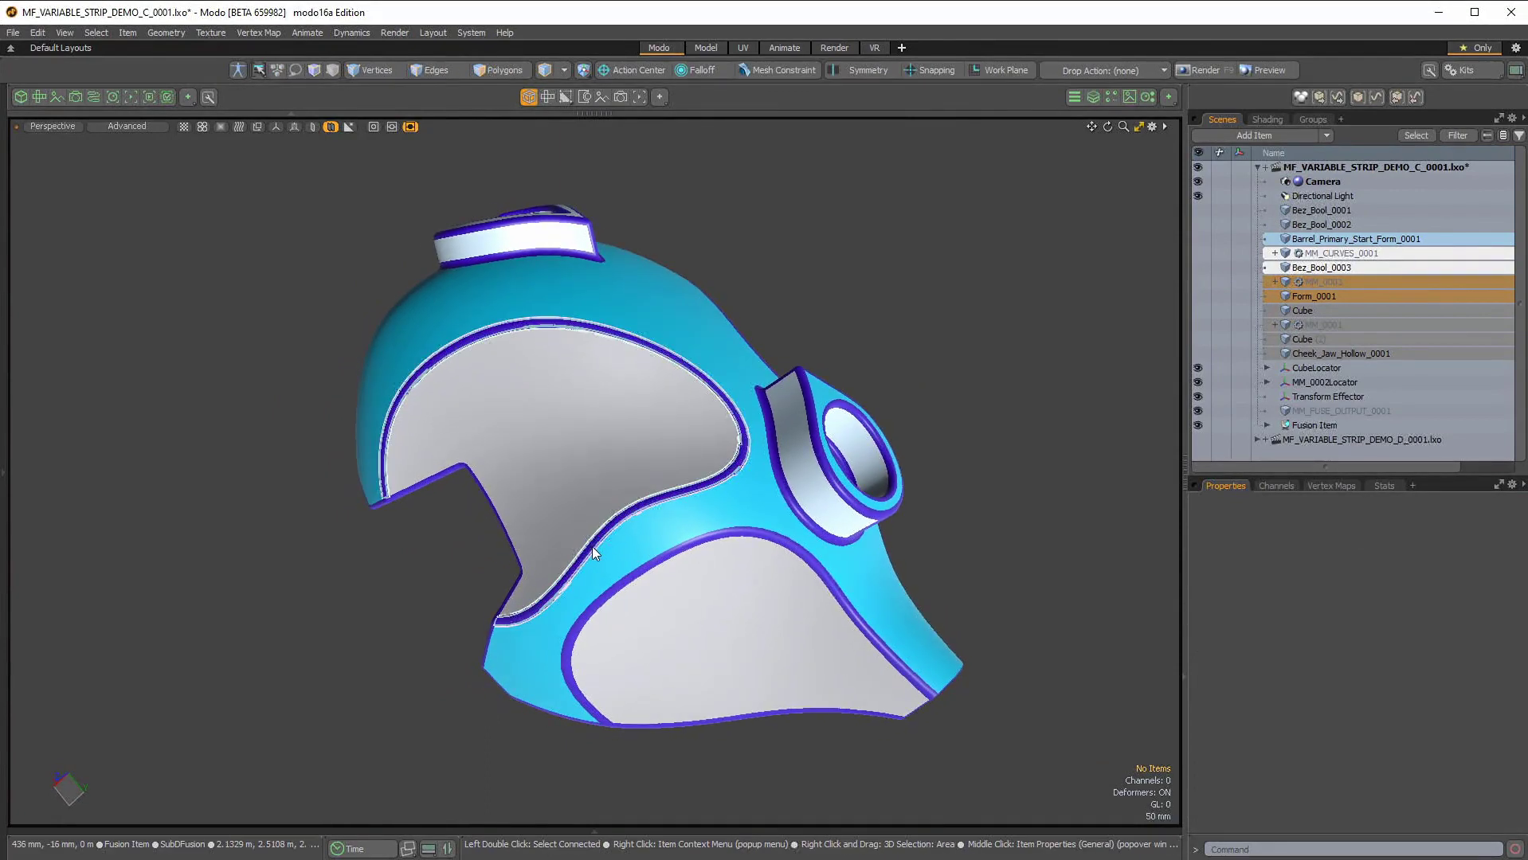
click(590, 544)
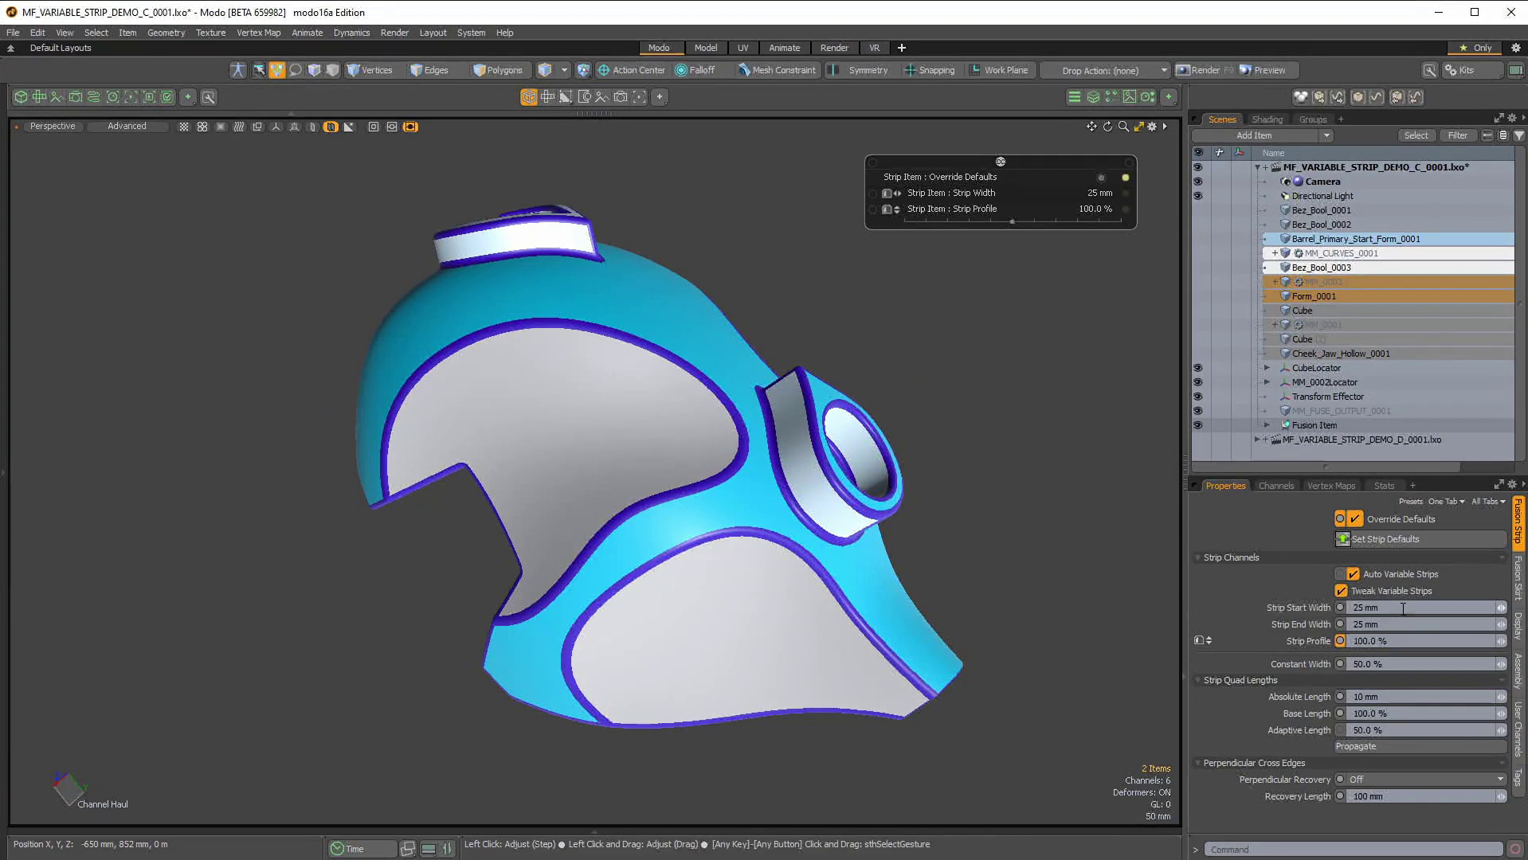
text(100mm)
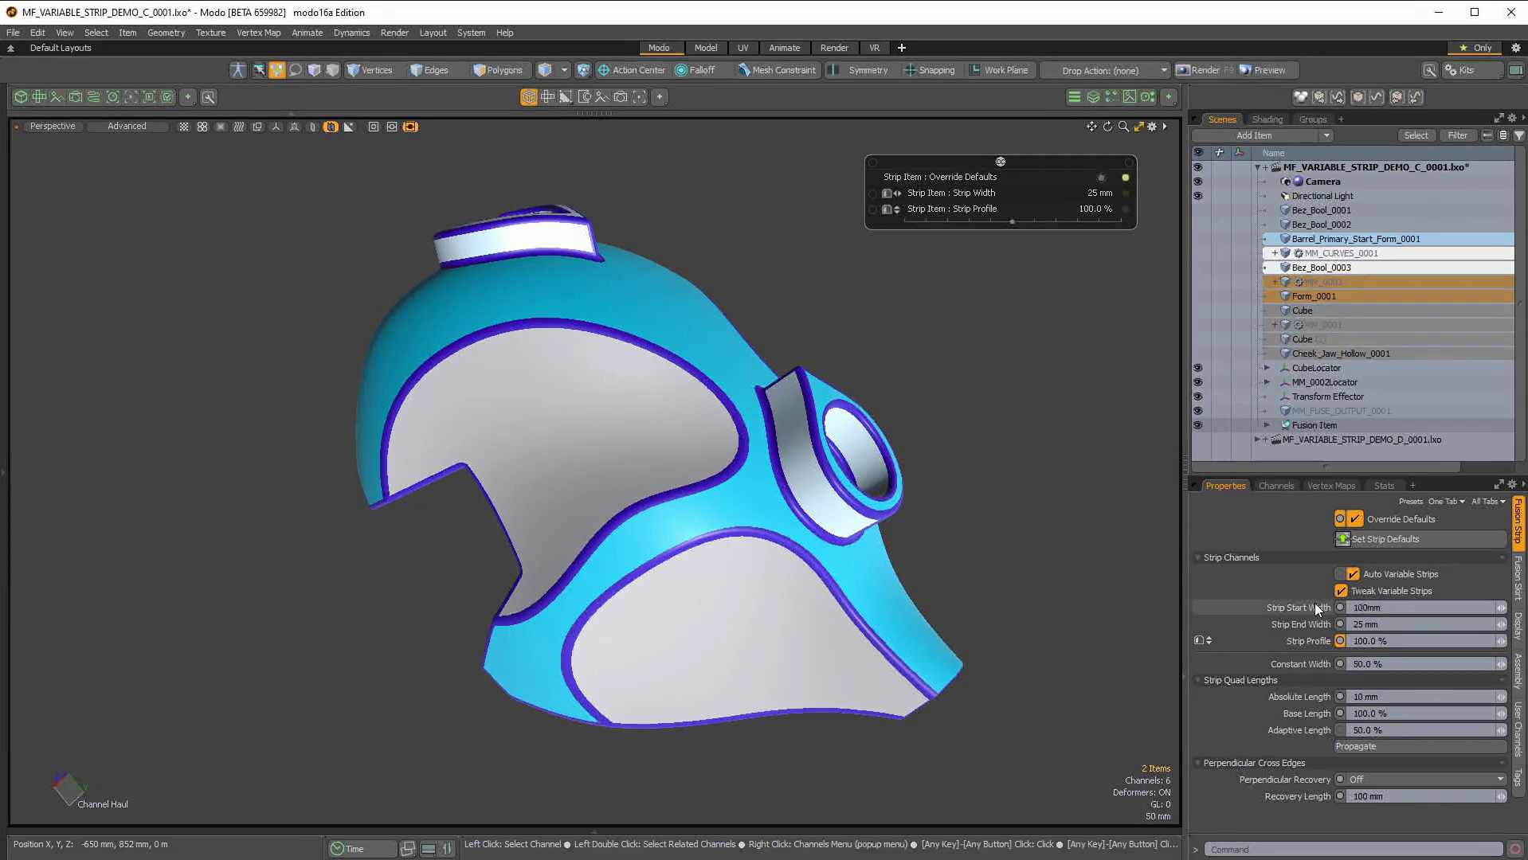
key(Tab)
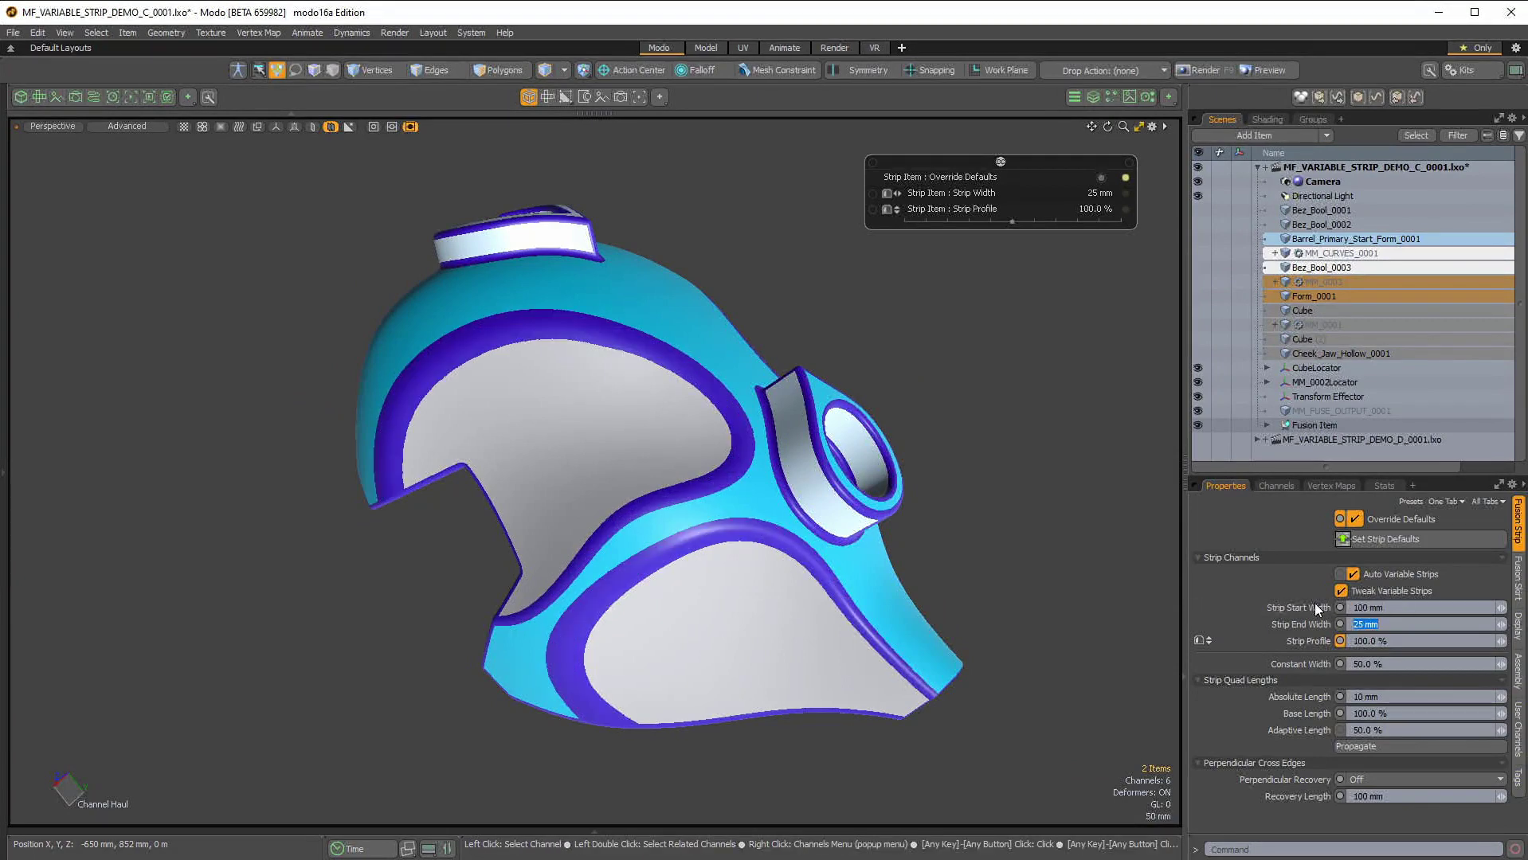
text(5mm)
key(Return)
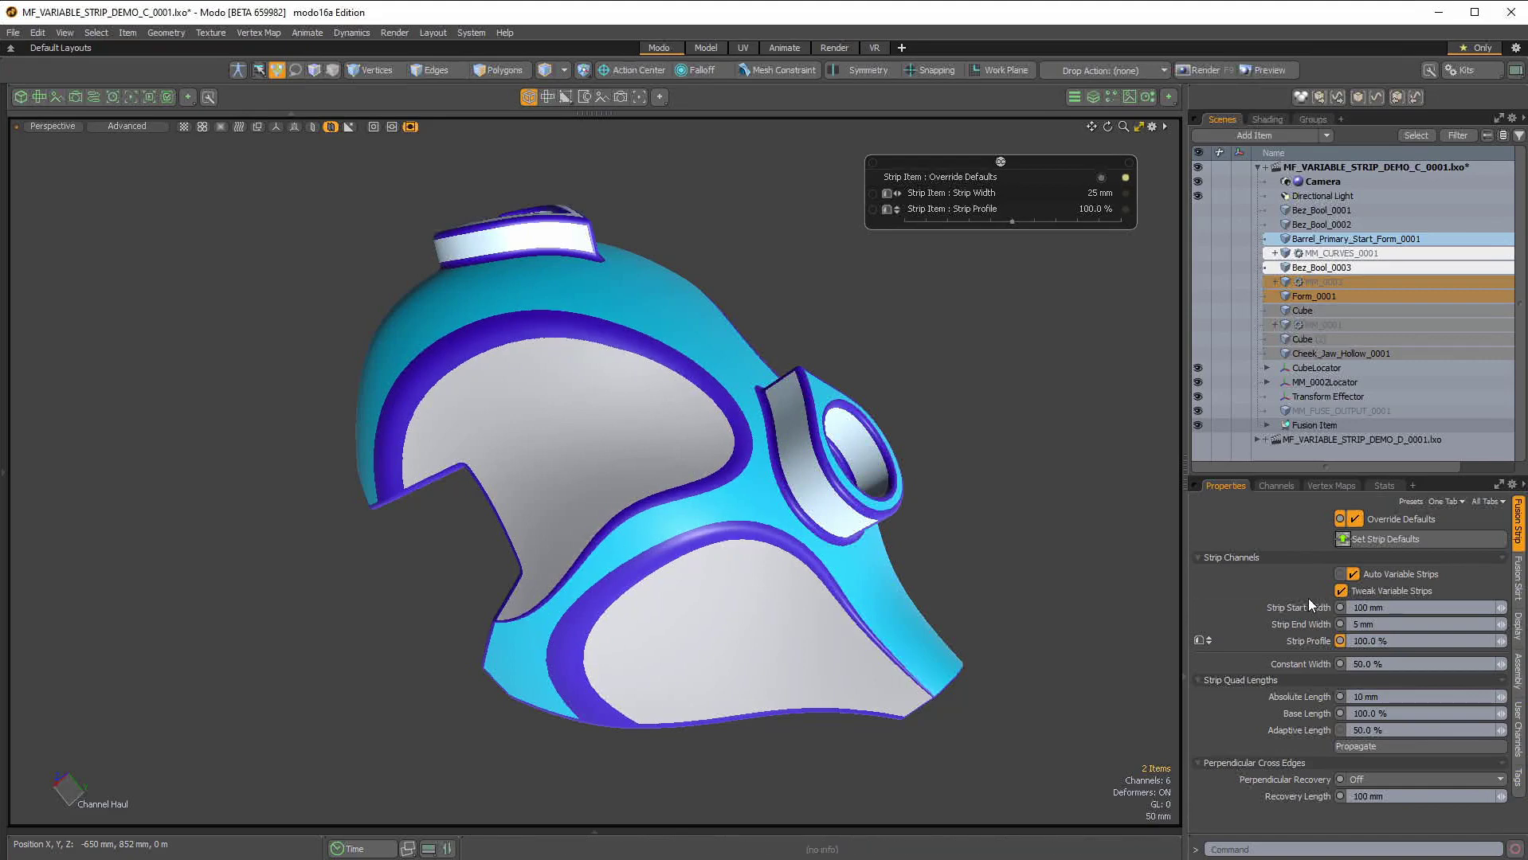
alt+drag(672, 448, 651, 641)
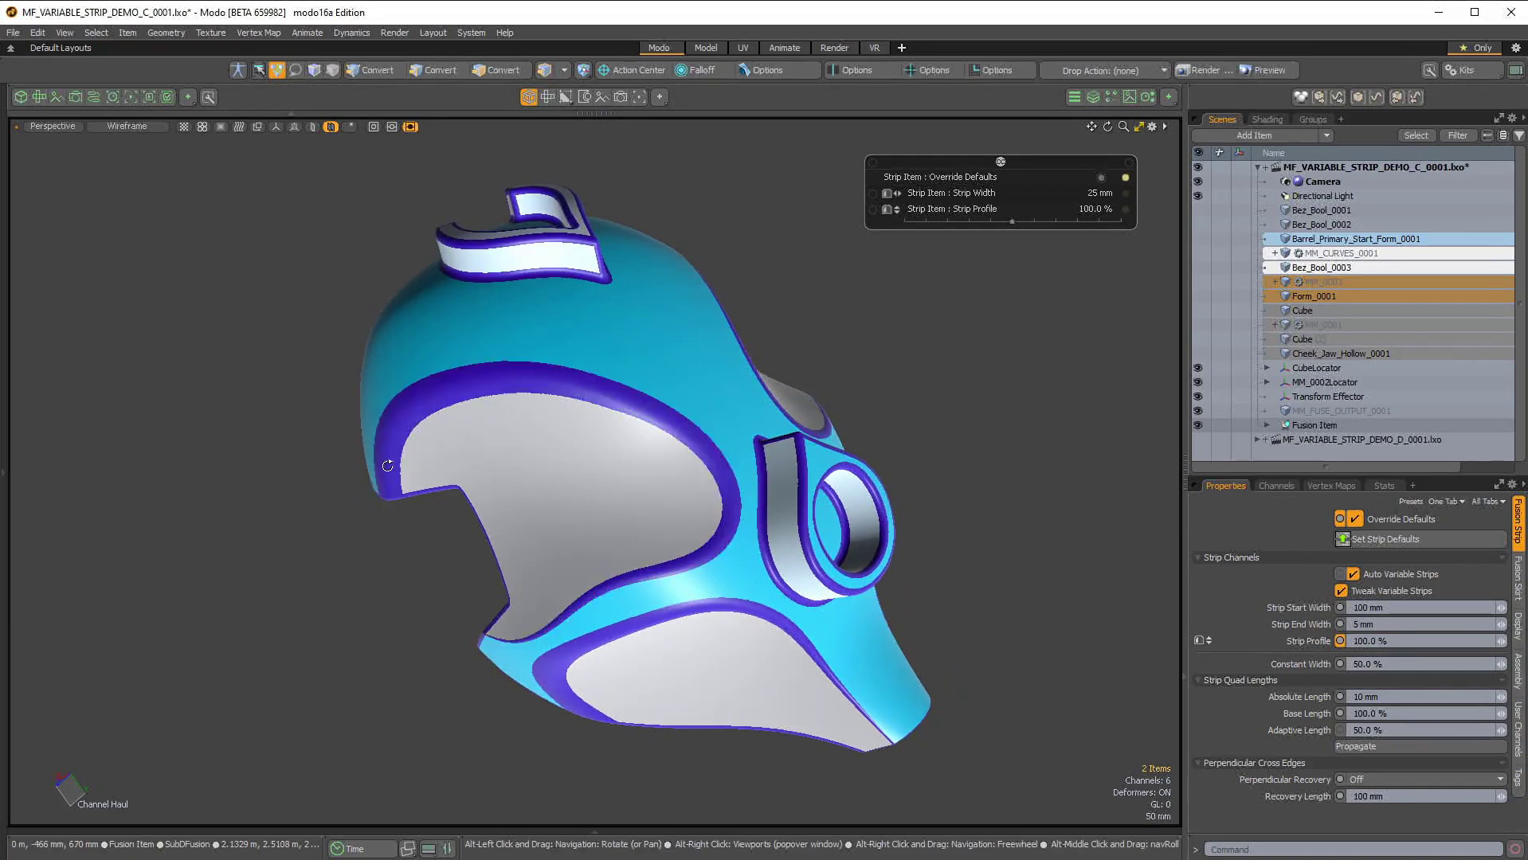
alt+drag(388, 465, 393, 478)
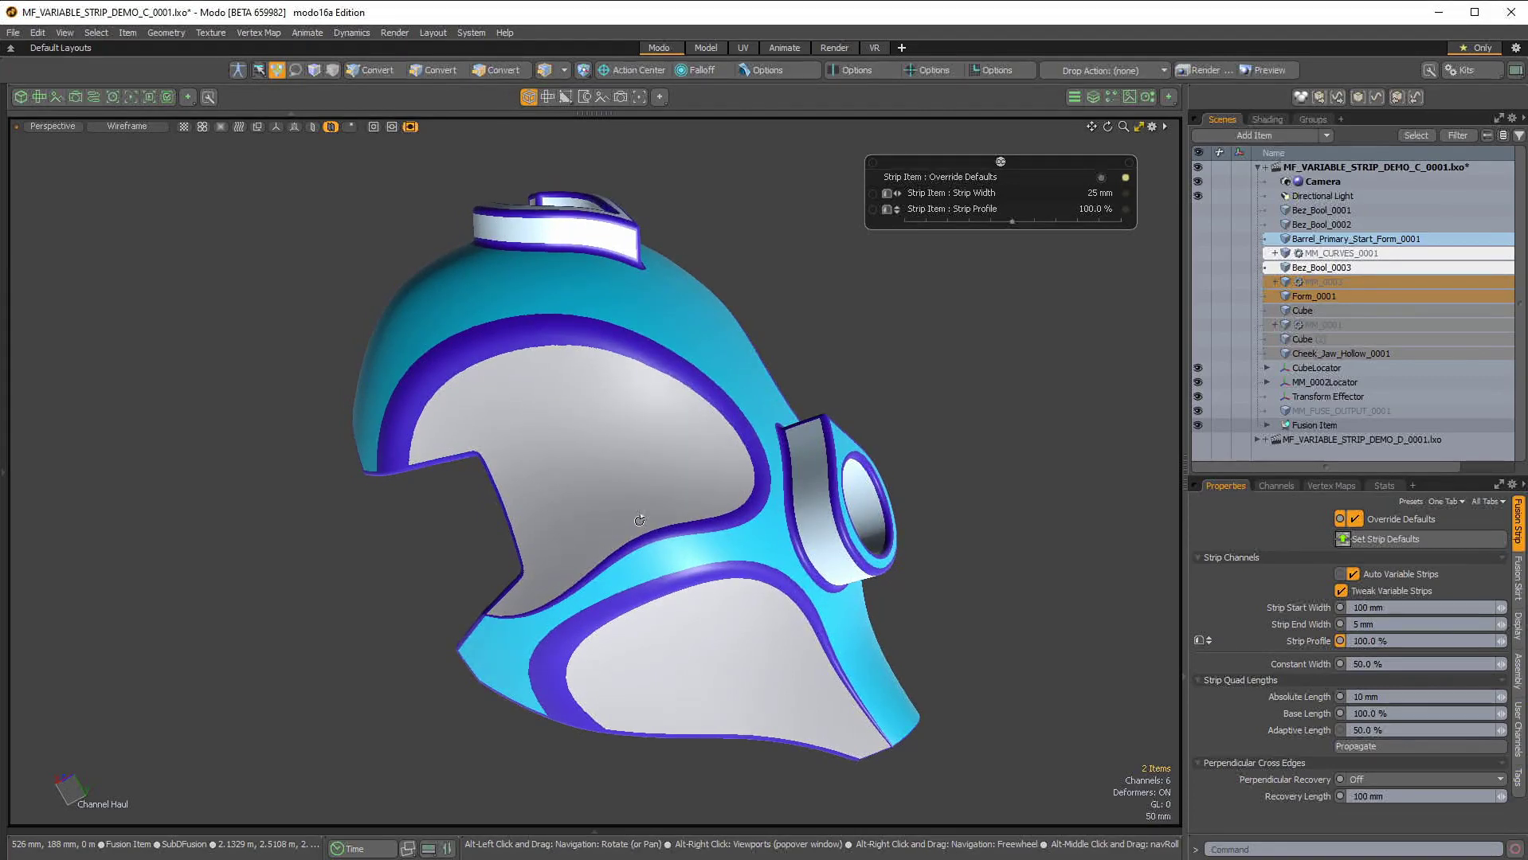
Hide the Fusion Item material's strip shading in the Shader Tree and view the plain helmet
click(1263, 119)
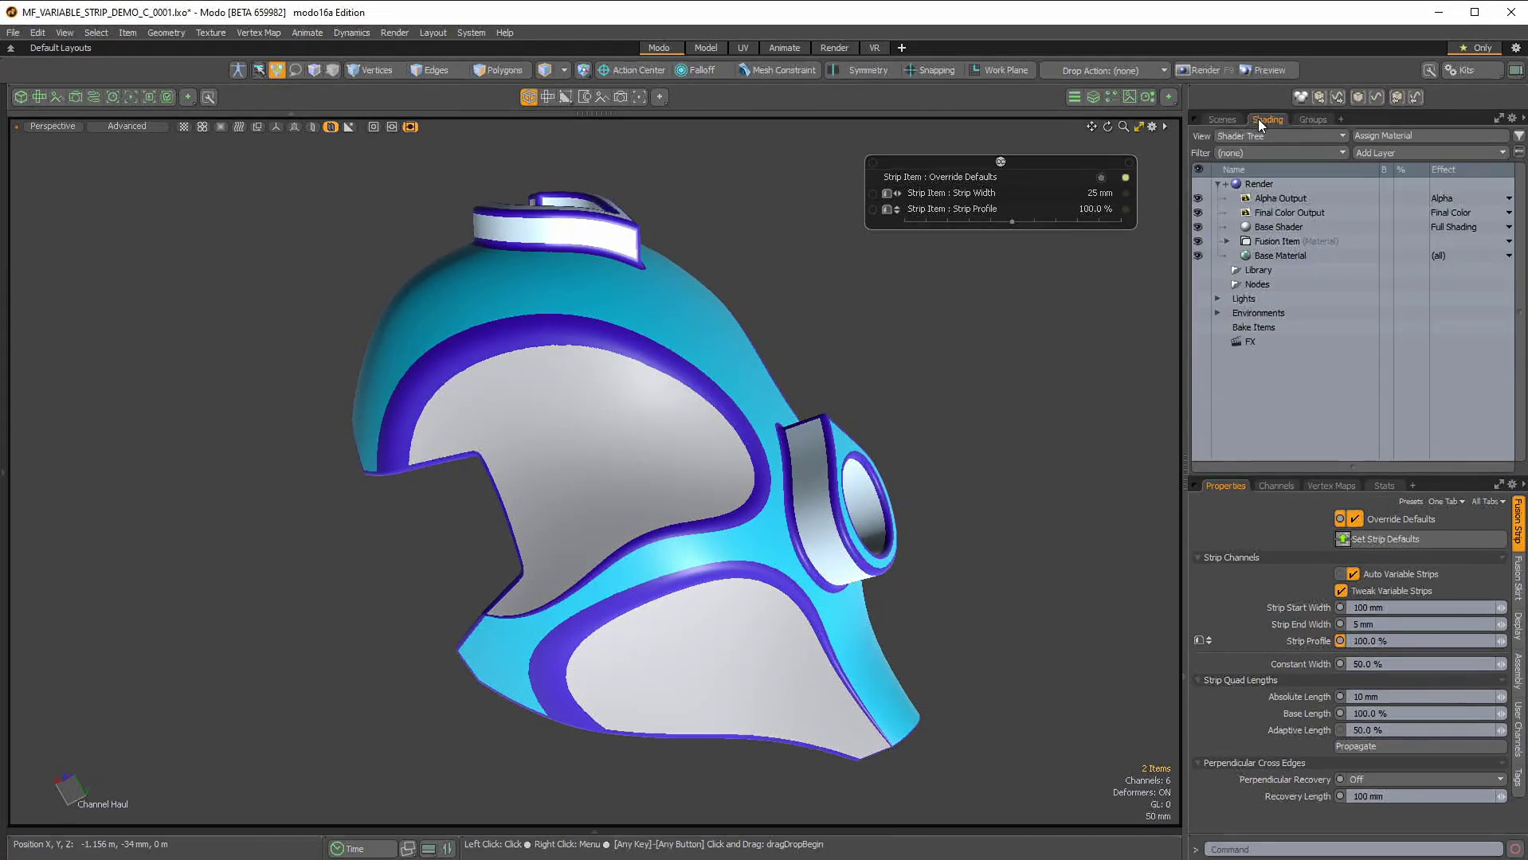
click(1197, 241)
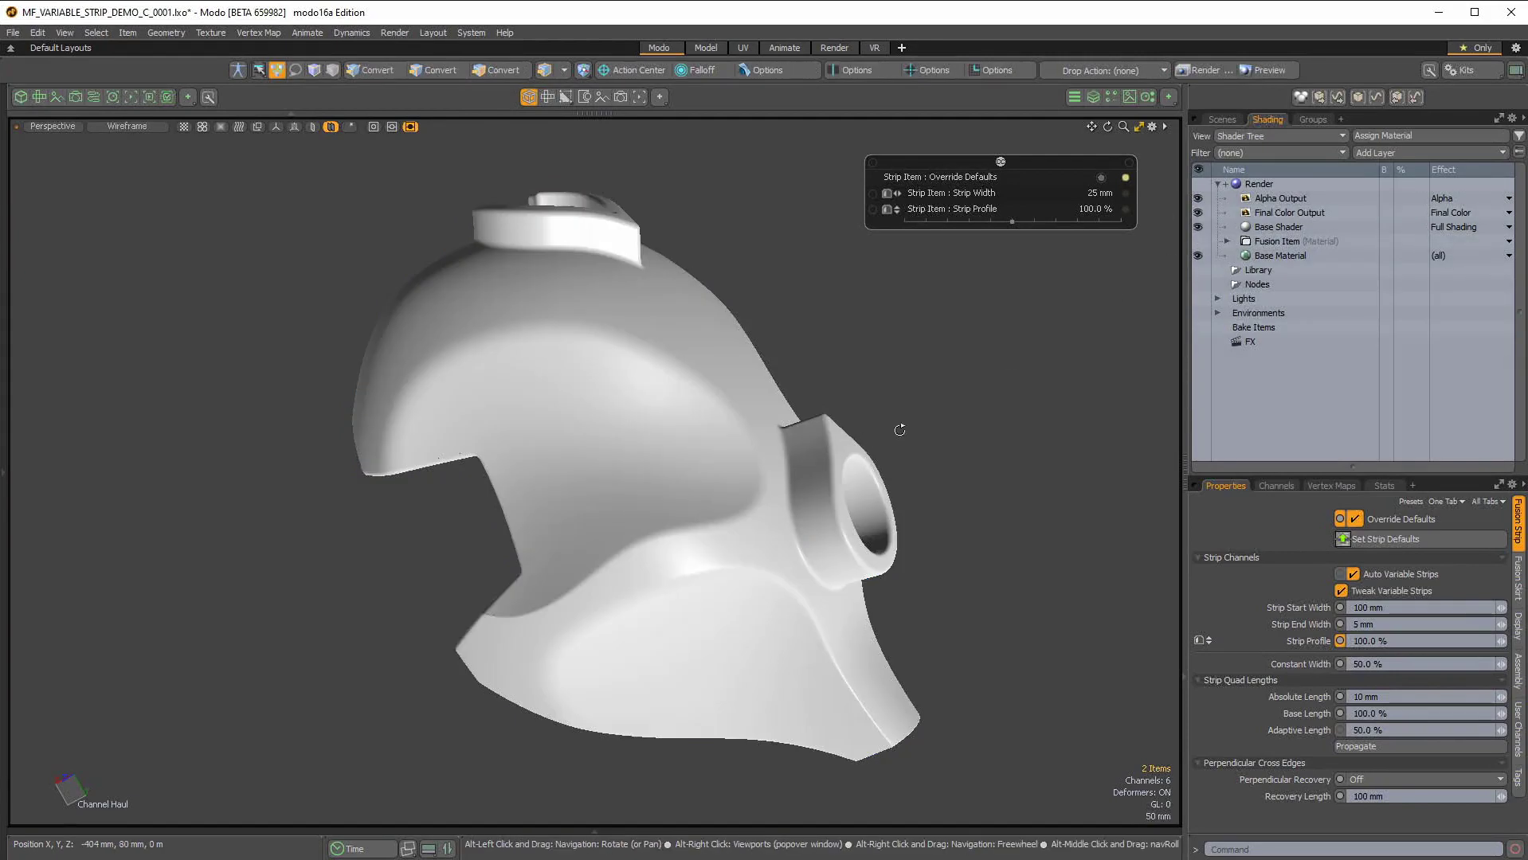
mouse_move(897, 427)
alt+mouse_down()
mouse_move(972, 396)
mouse_move(652, 571)
alt+mouse_up()
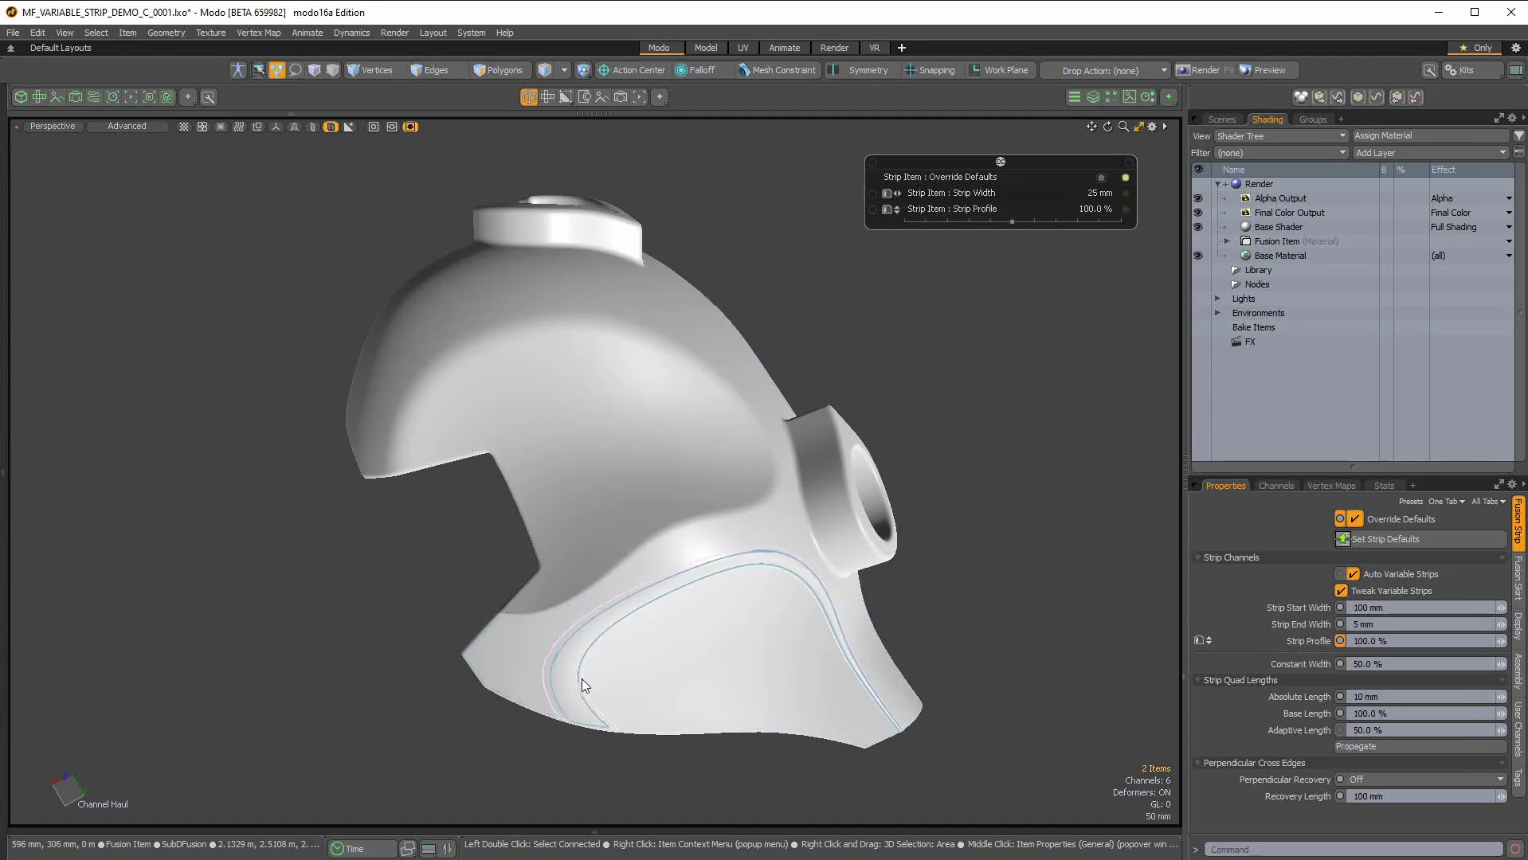
alt+drag(702, 784, 788, 776)
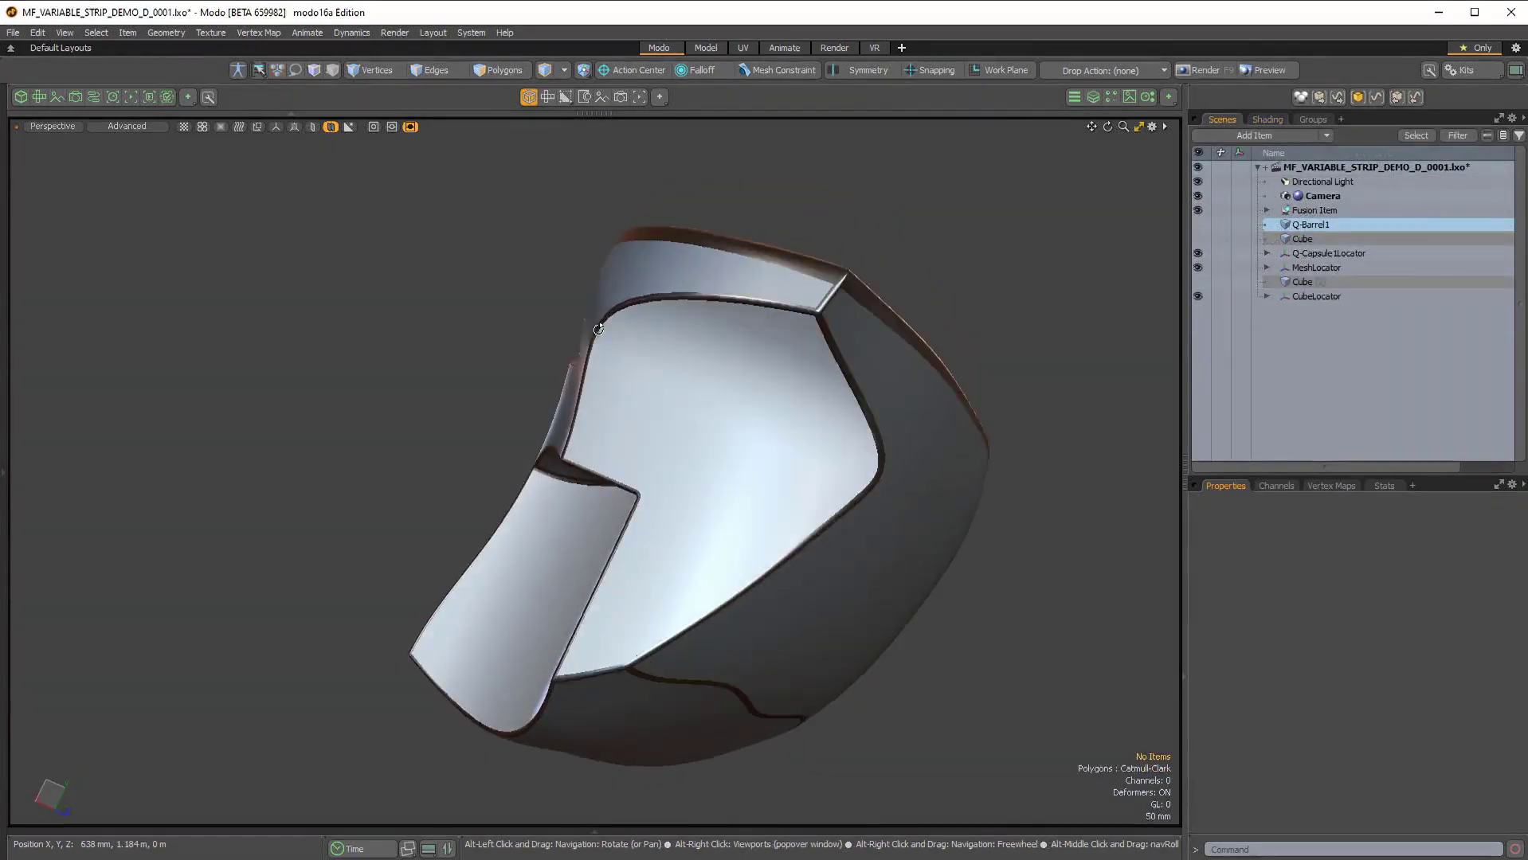
Orbit and zoom in on the D demo model's rim and corner strips
alt+drag(621, 669, 946, 572)
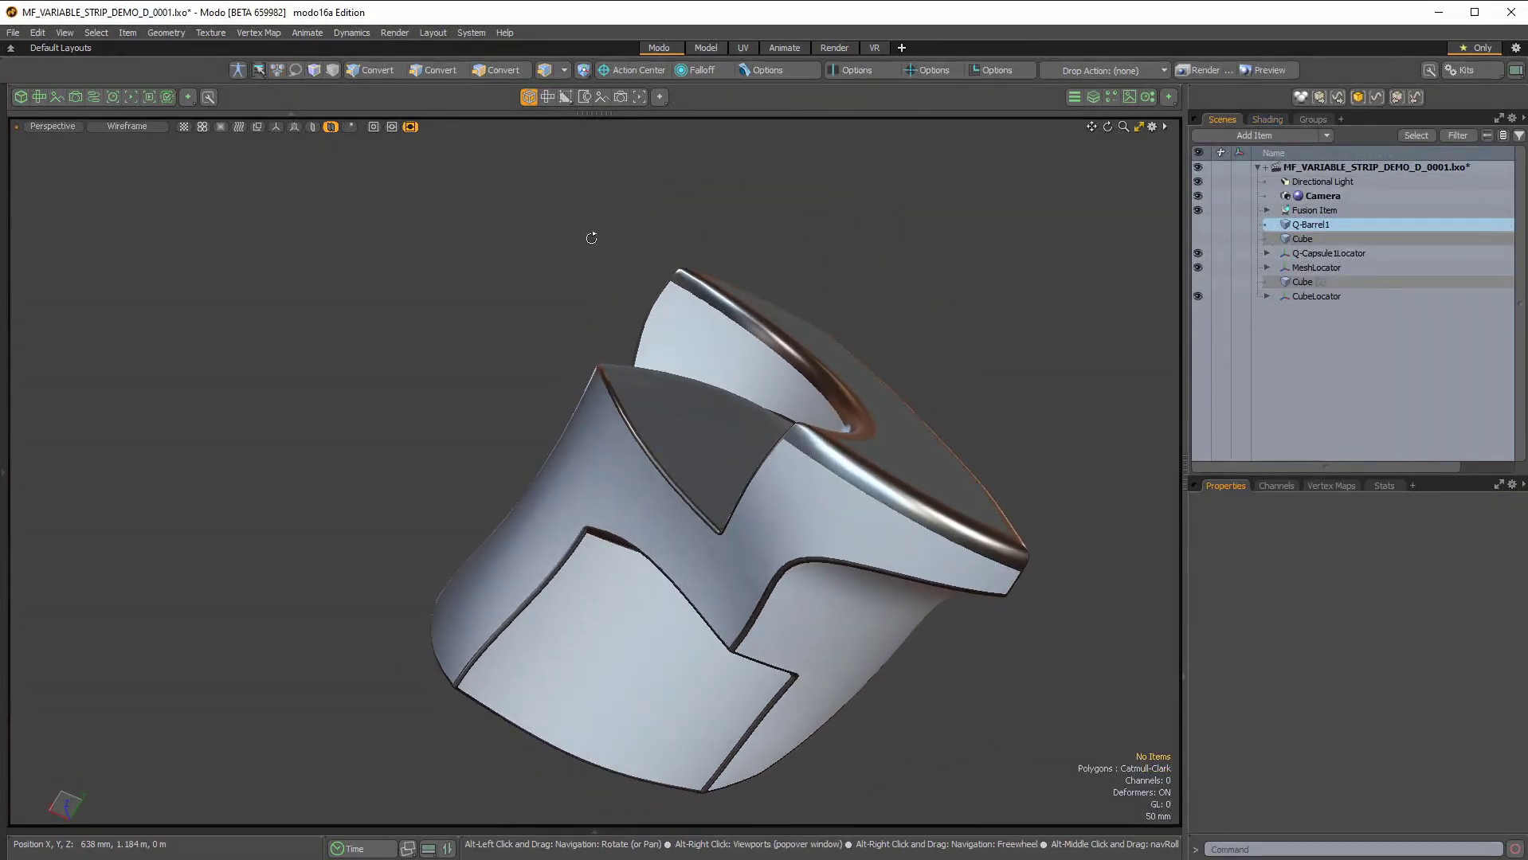
alt+drag(592, 238, 944, 569)
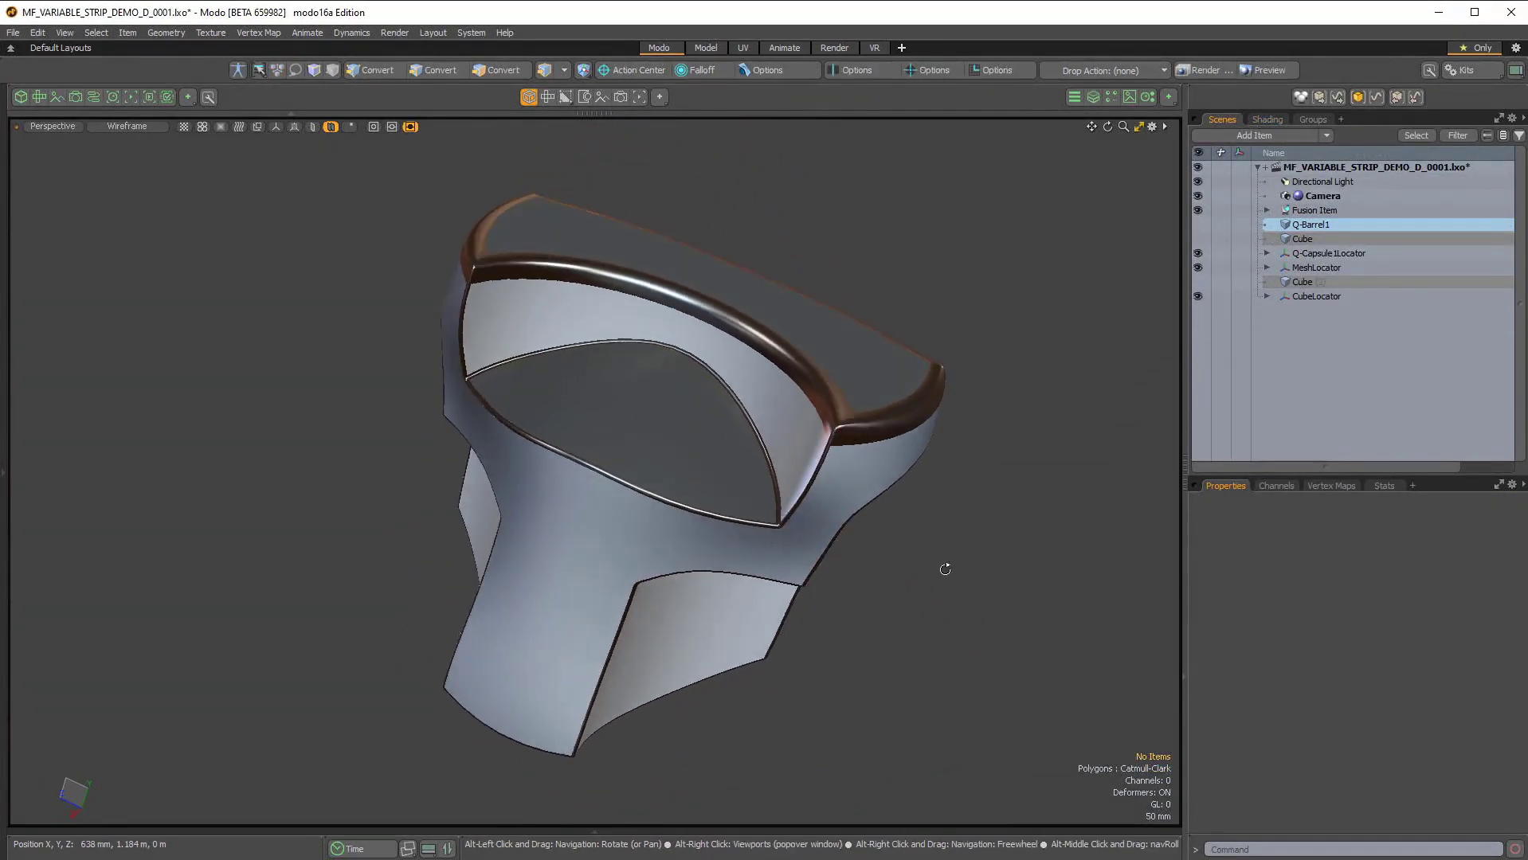
scroll(897, 392, up, 4)
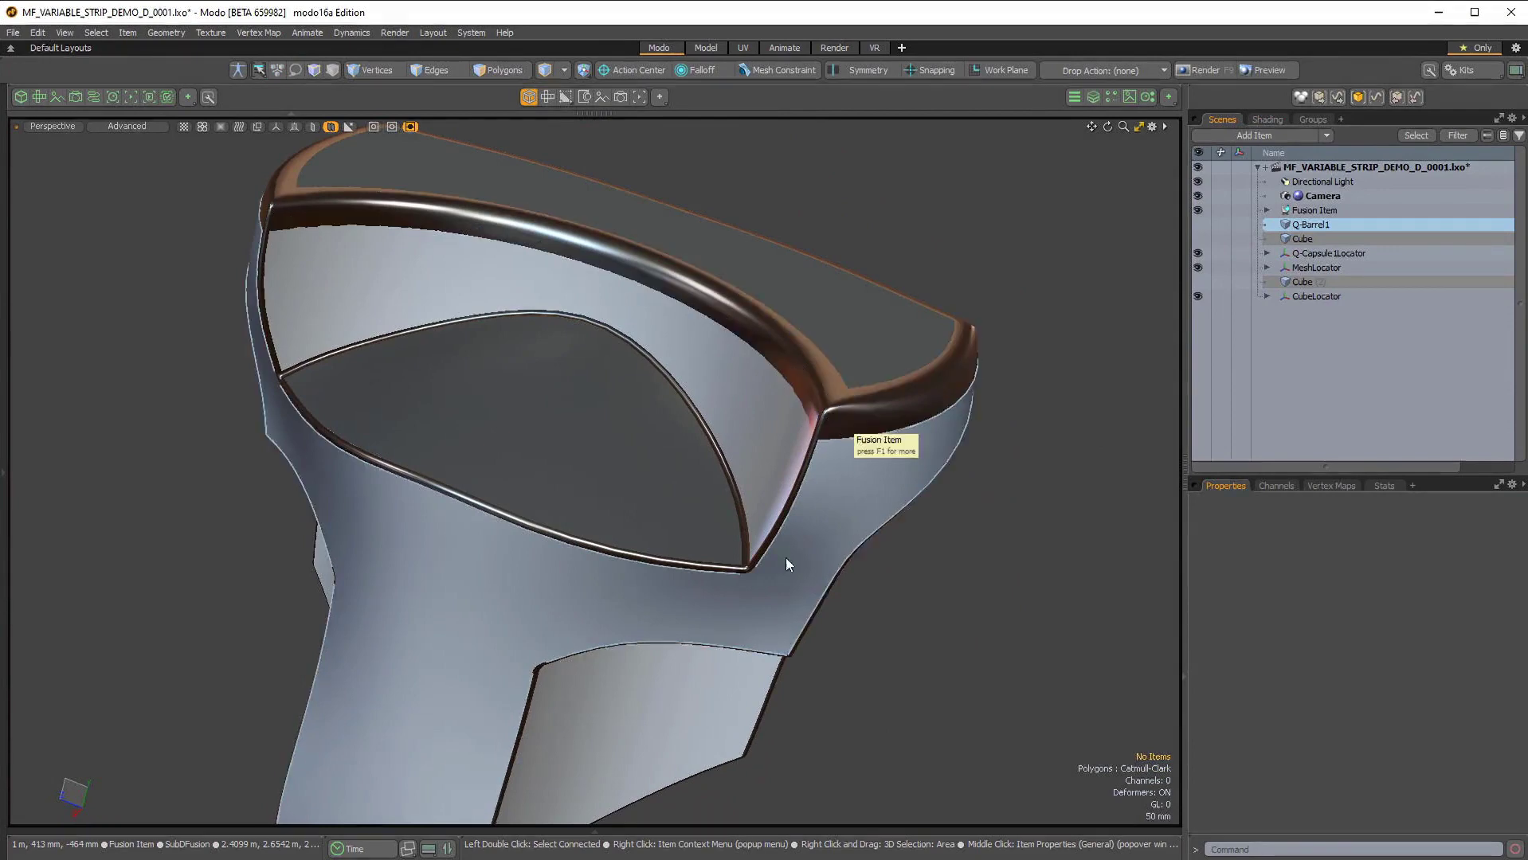
scroll(786, 559, up, 4)
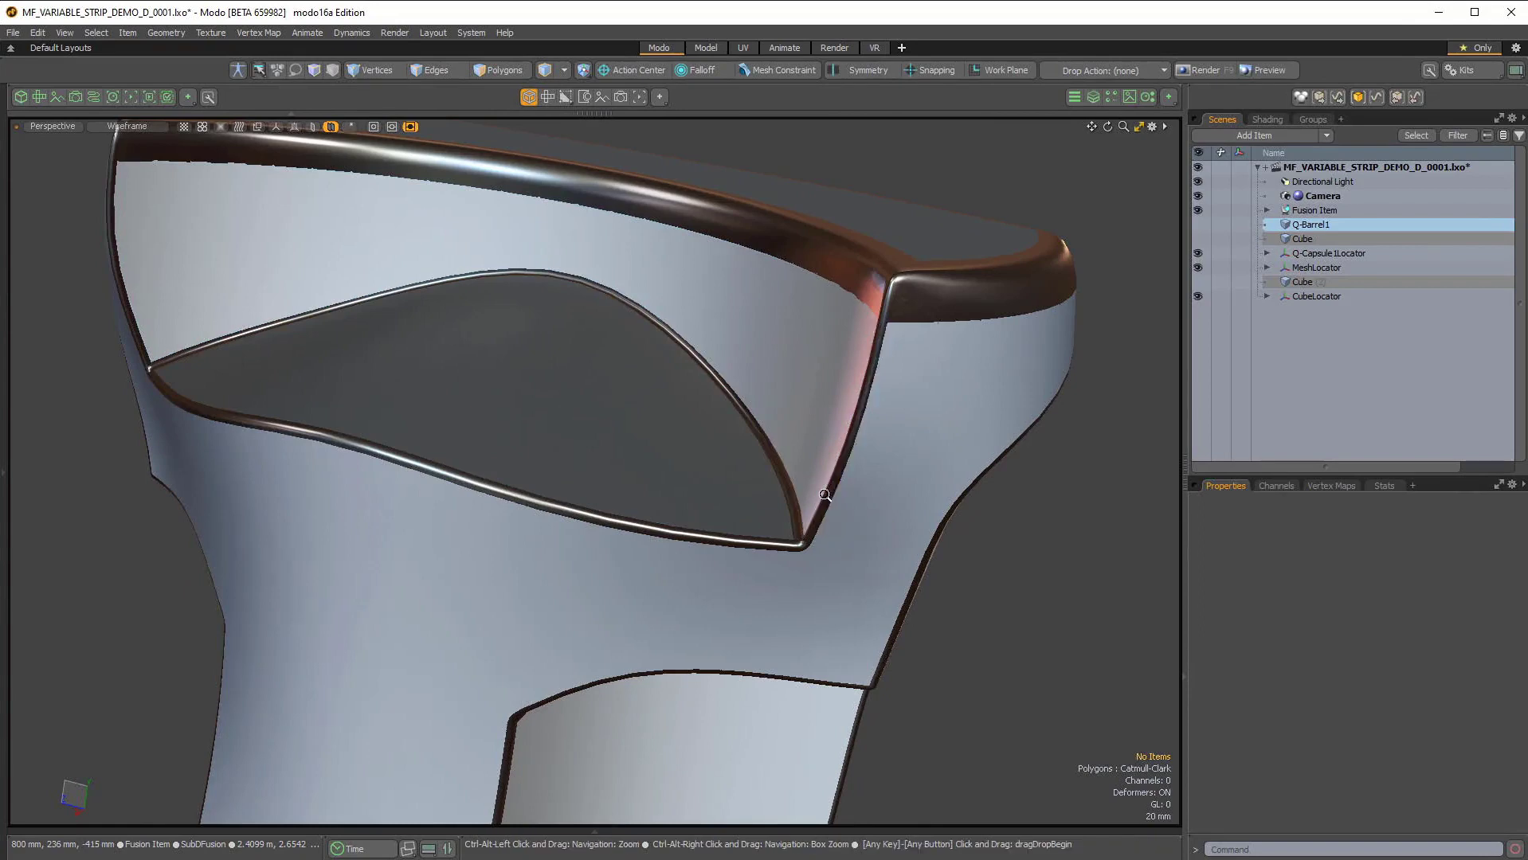
alt+drag(824, 499, 877, 441)
Select the vertical fusion strip and set its Strip End Width to 80 mm
click(880, 447)
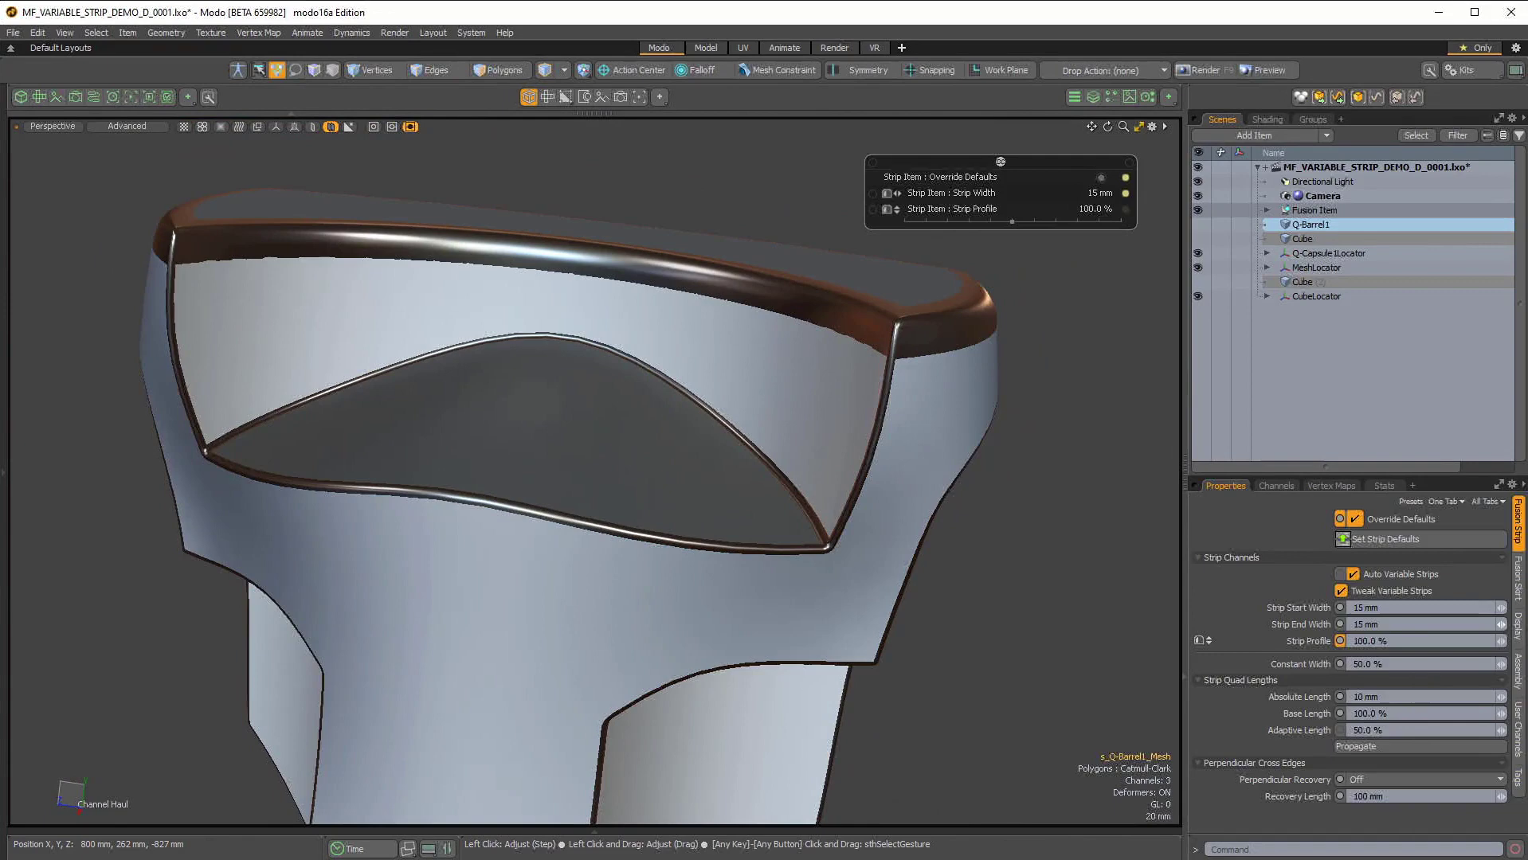
click(1374, 625)
text(80mm)
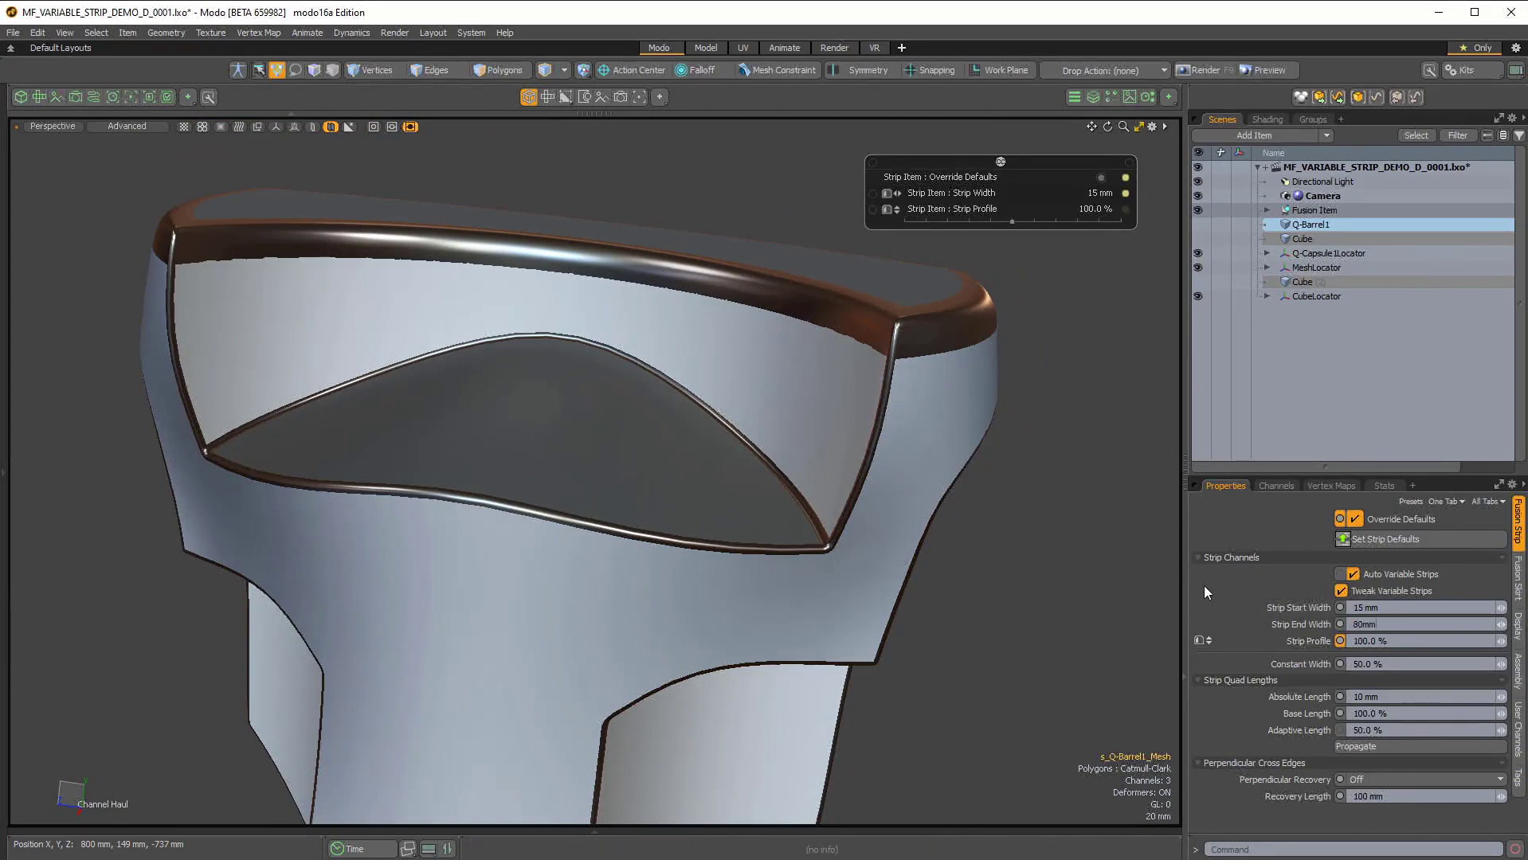
key(Return)
alt+drag(894, 453, 805, 339)
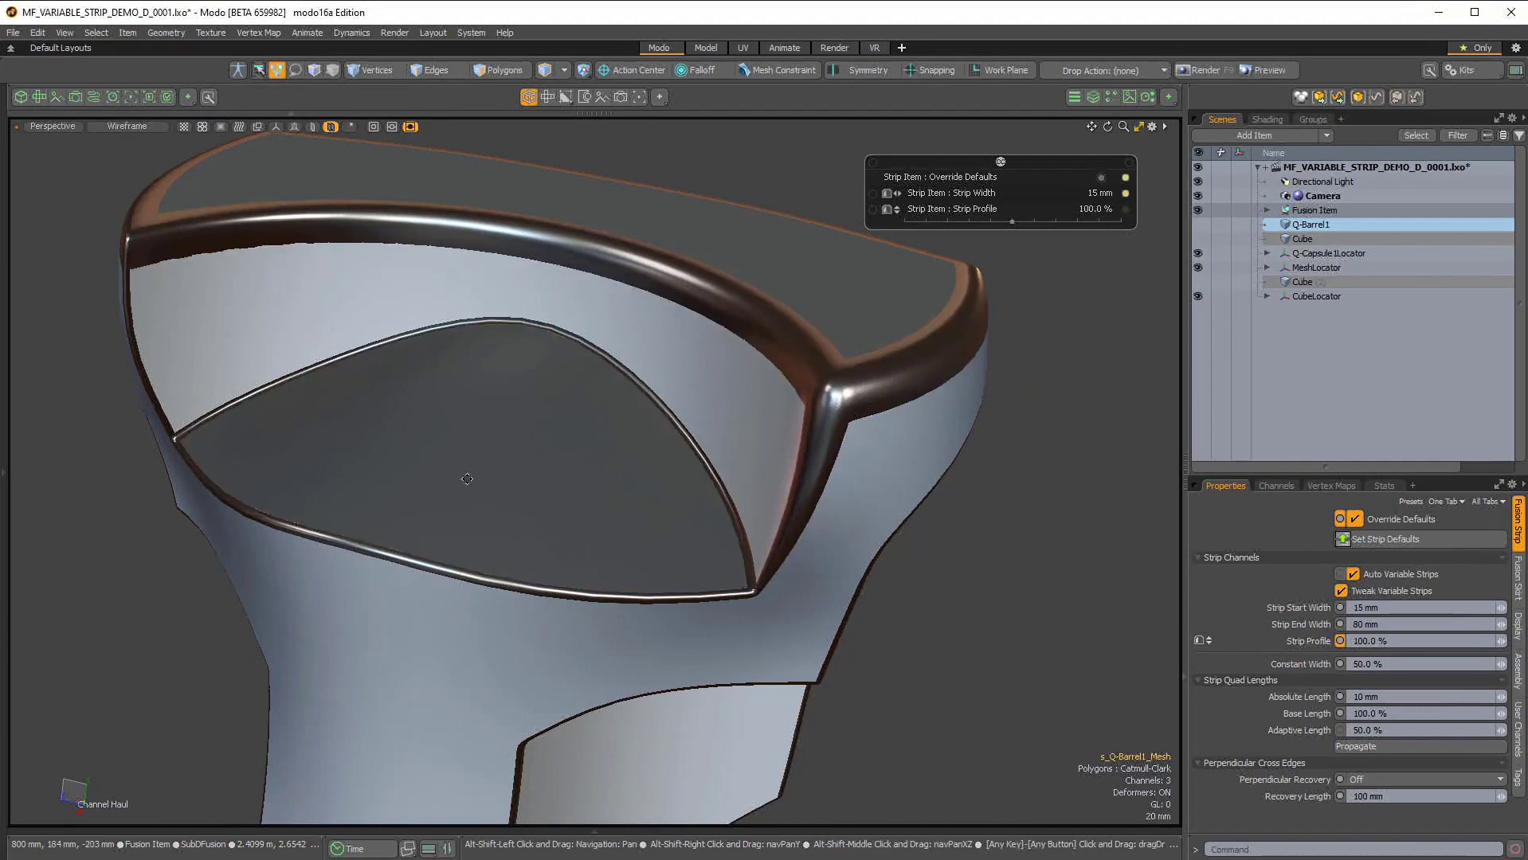
Select the left fusion strip and drag its Strip Start Width toward 80 mm
alt+drag(742, 589, 323, 352)
click(317, 349)
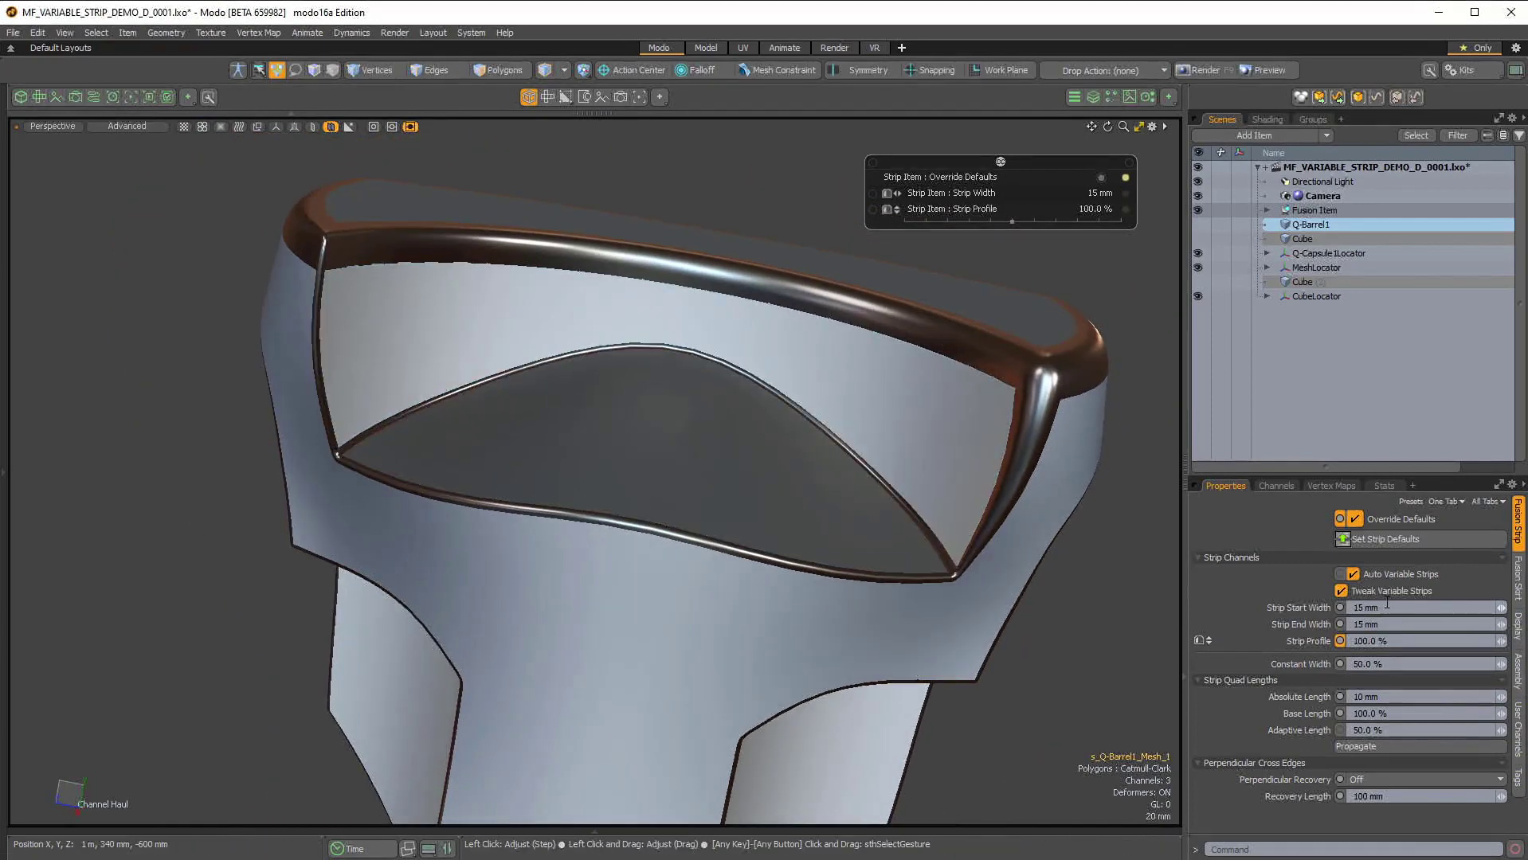
drag(1383, 608, 1106, 595)
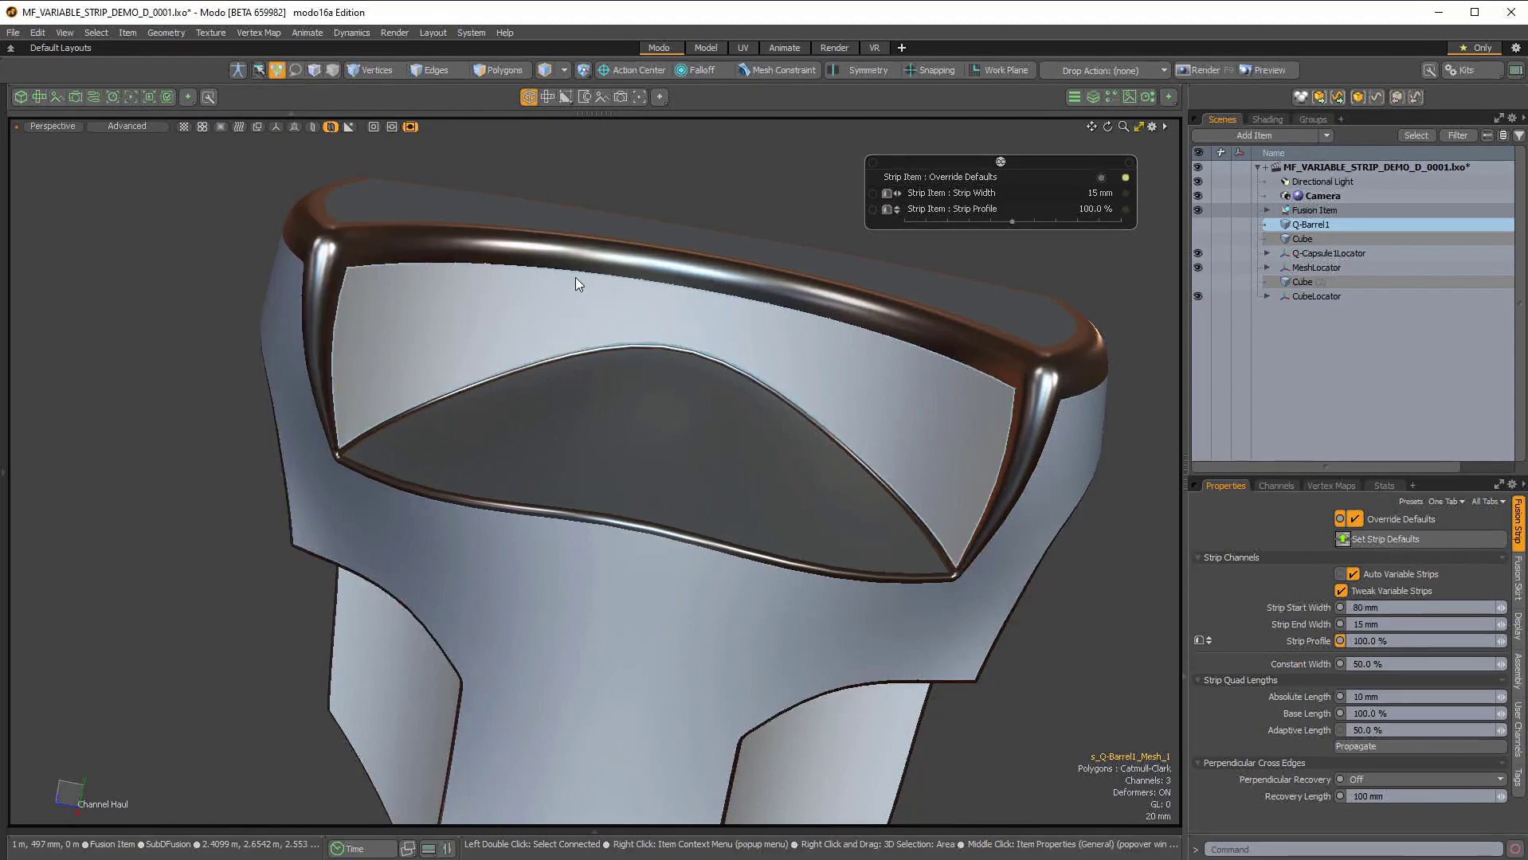
alt+drag(575, 277, 342, 383)
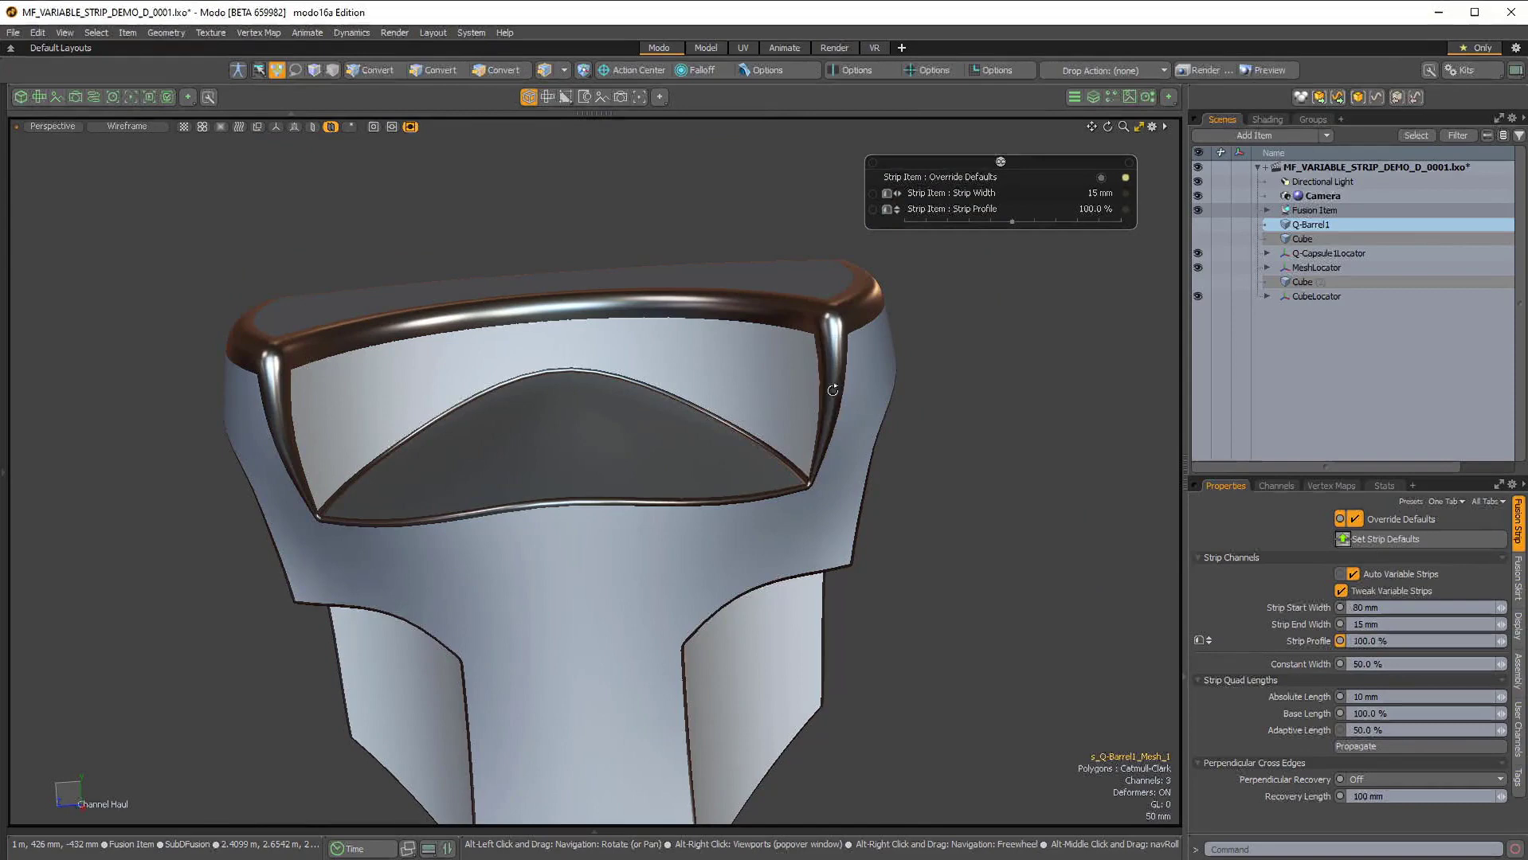
alt+drag(853, 368, 739, 369)
scroll(739, 358, up, 3)
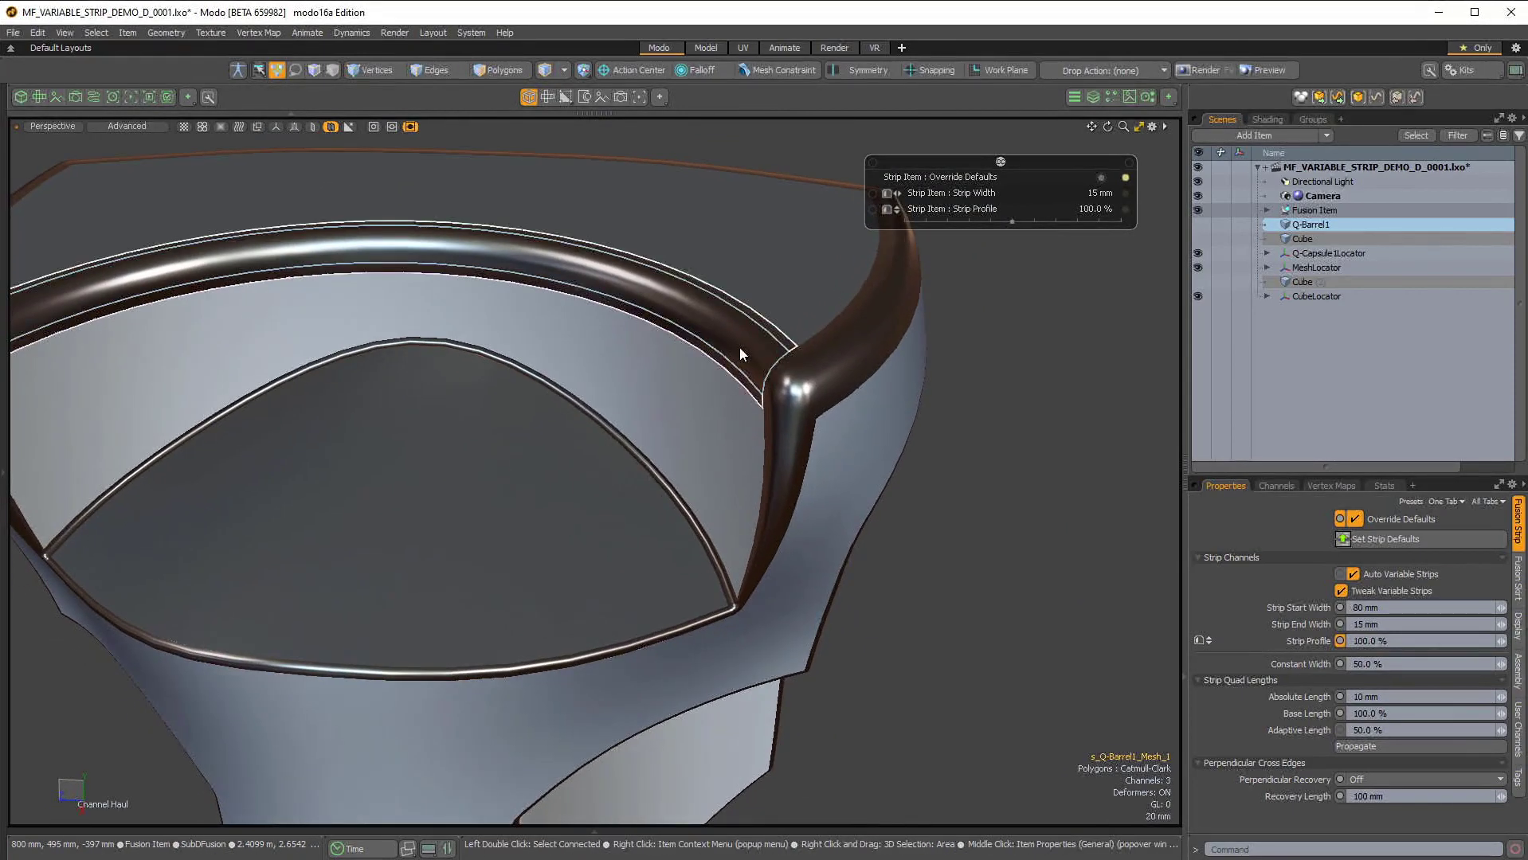
alt+drag(637, 599, 590, 480)
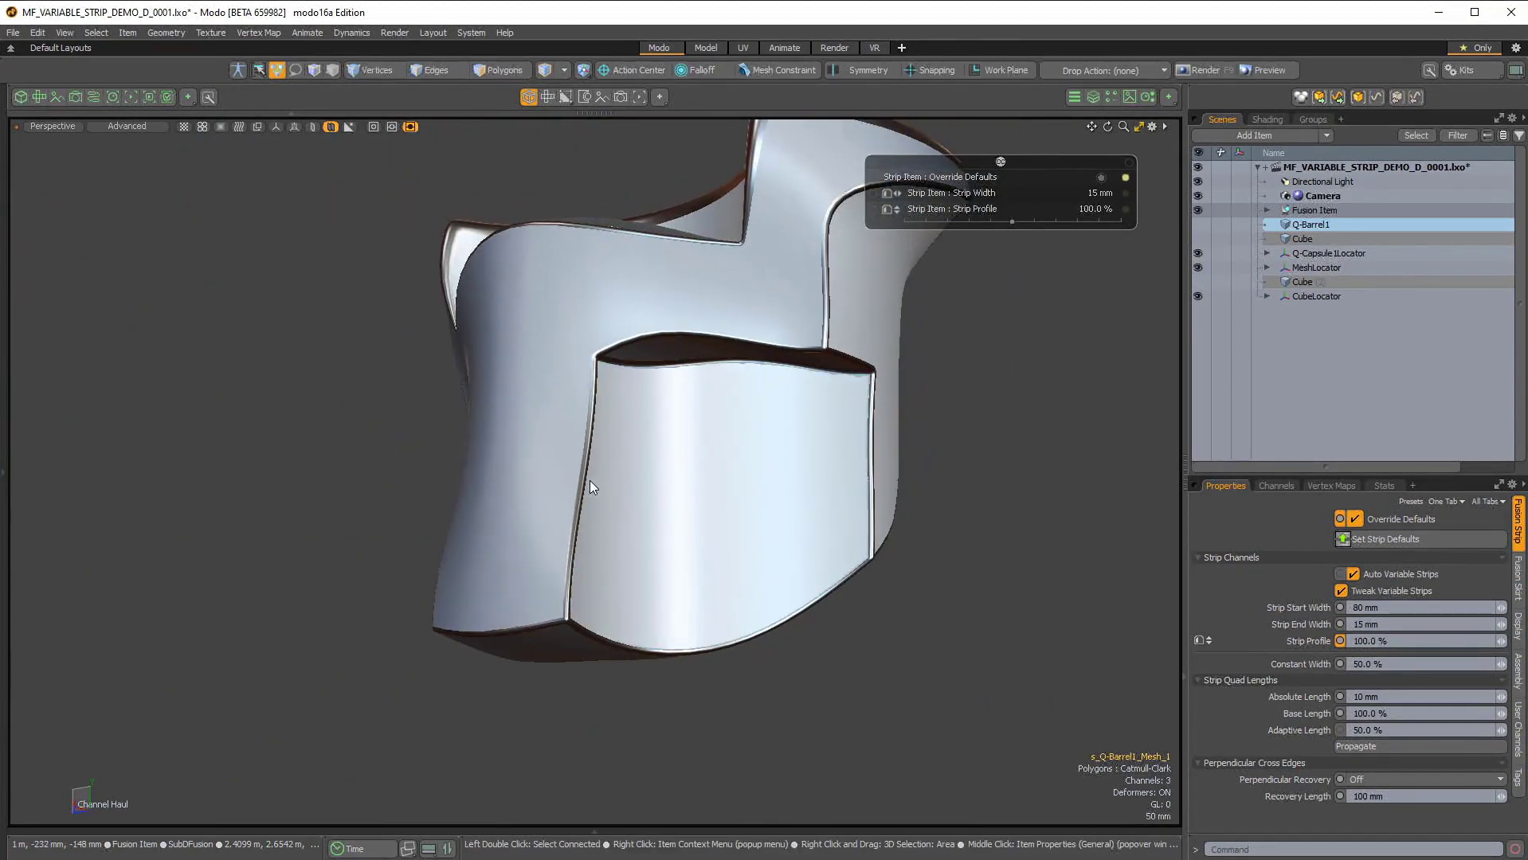
Set the cube-cut strip's Strip End Width to 80 mm, then select the capsule strip
click(583, 479)
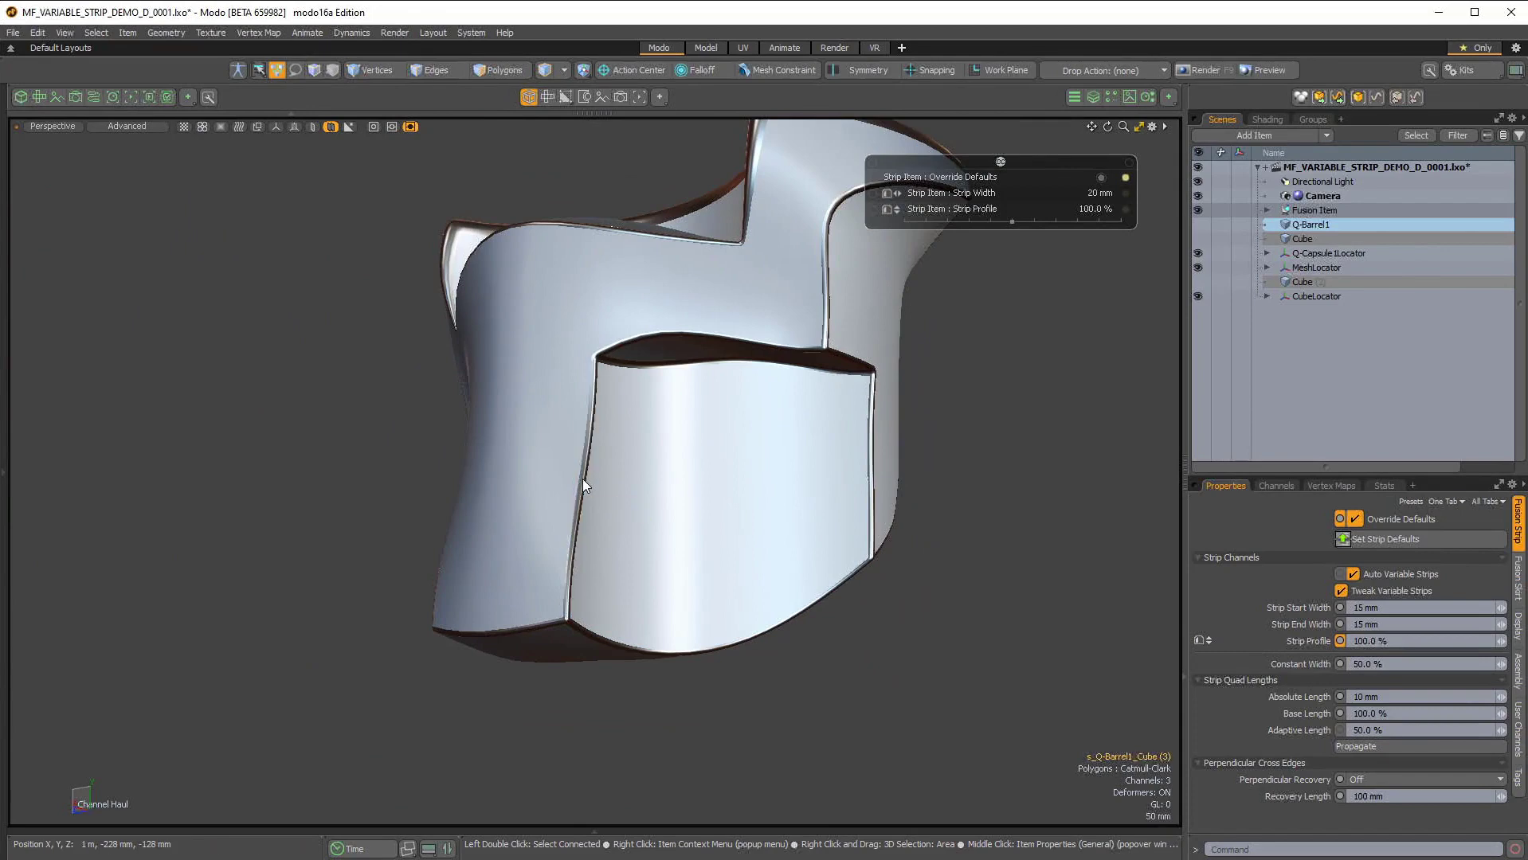
click(1004, 515)
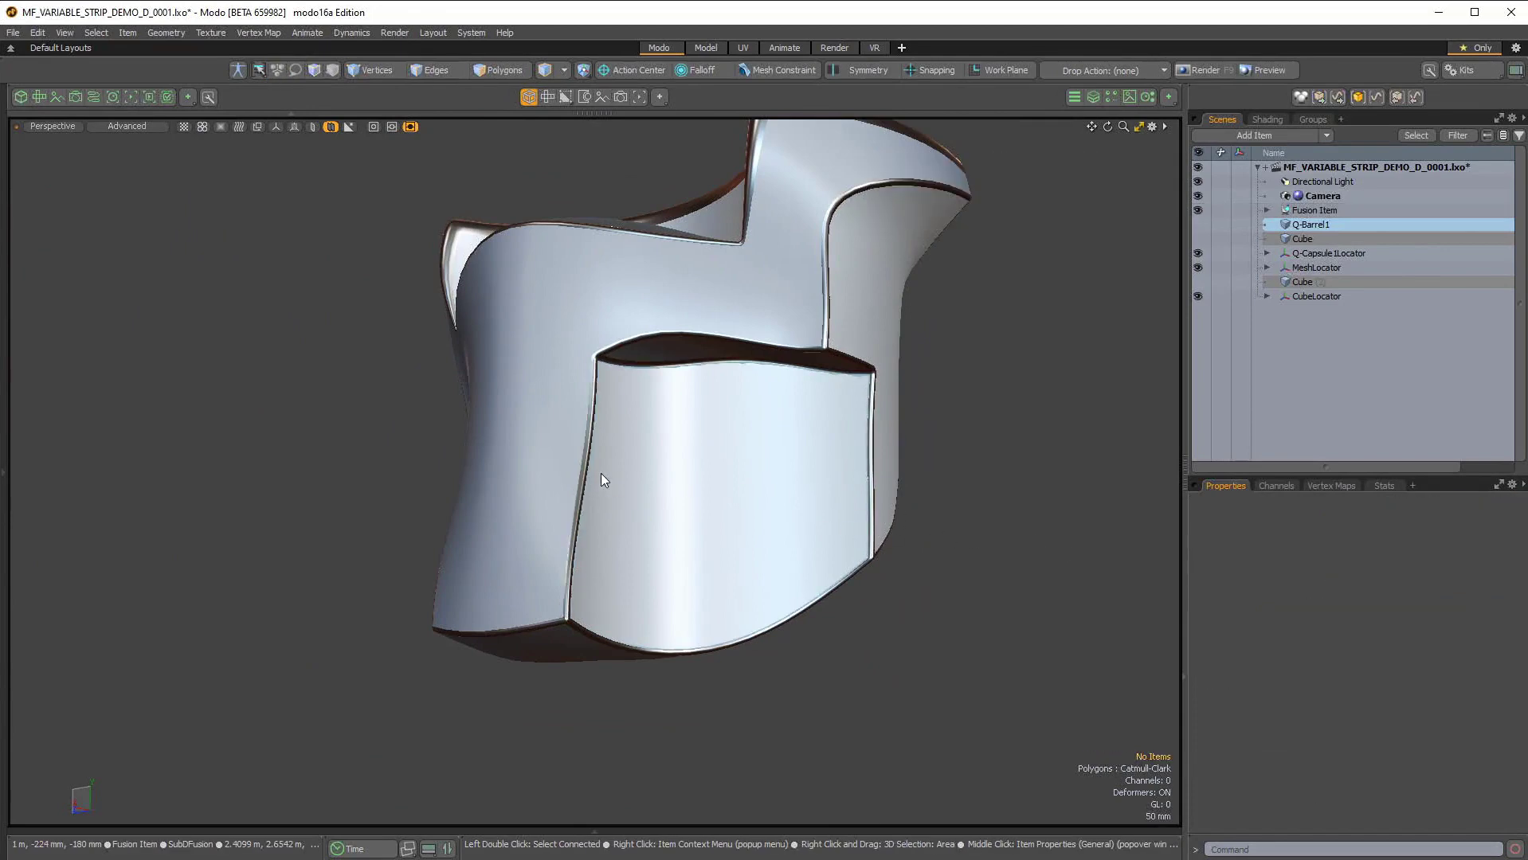
click(585, 473)
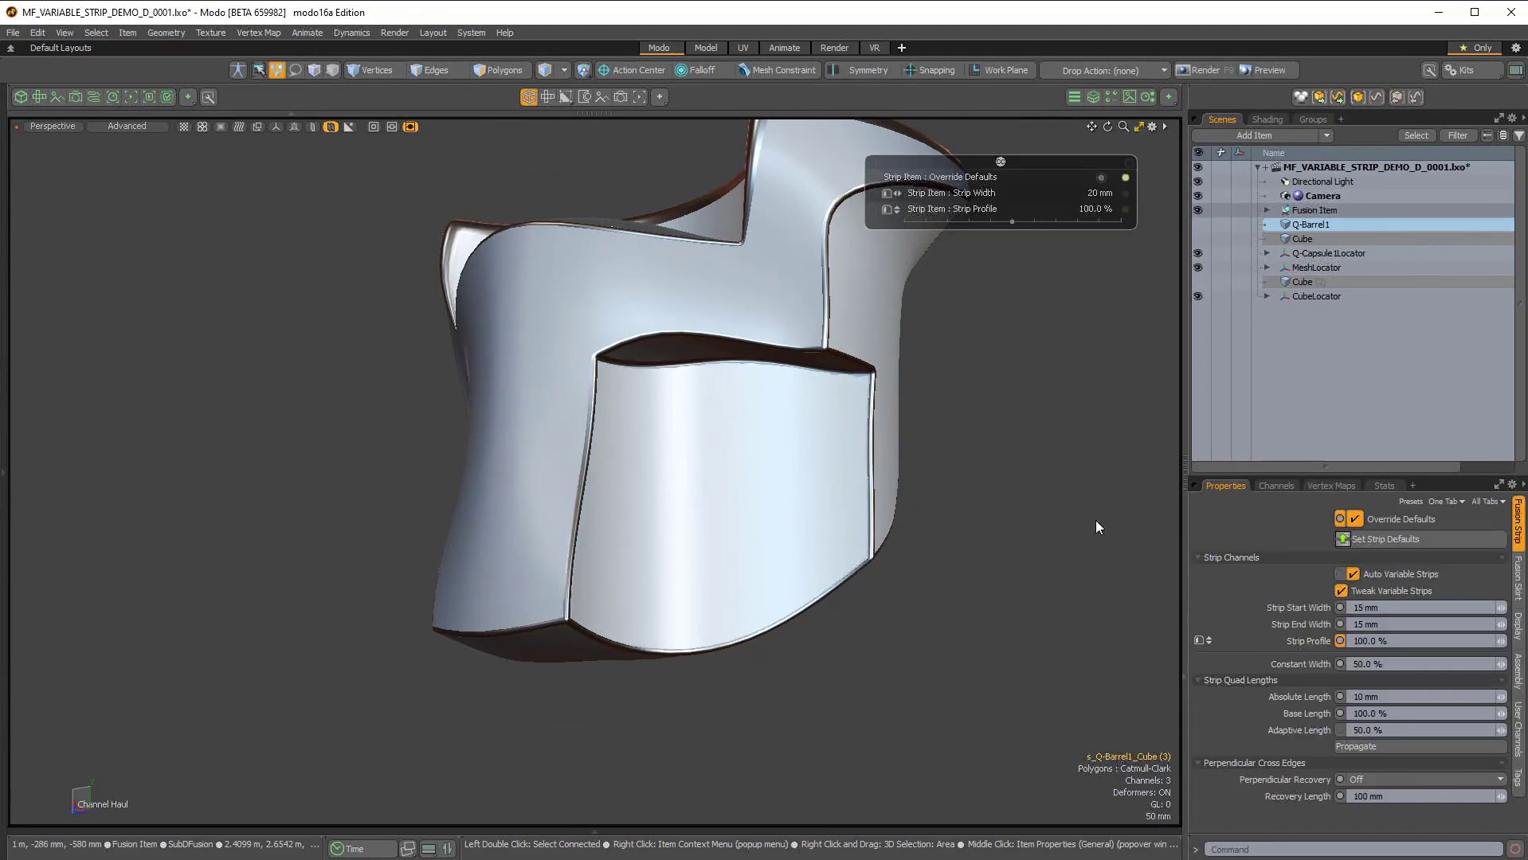
click(1397, 624)
text(80)
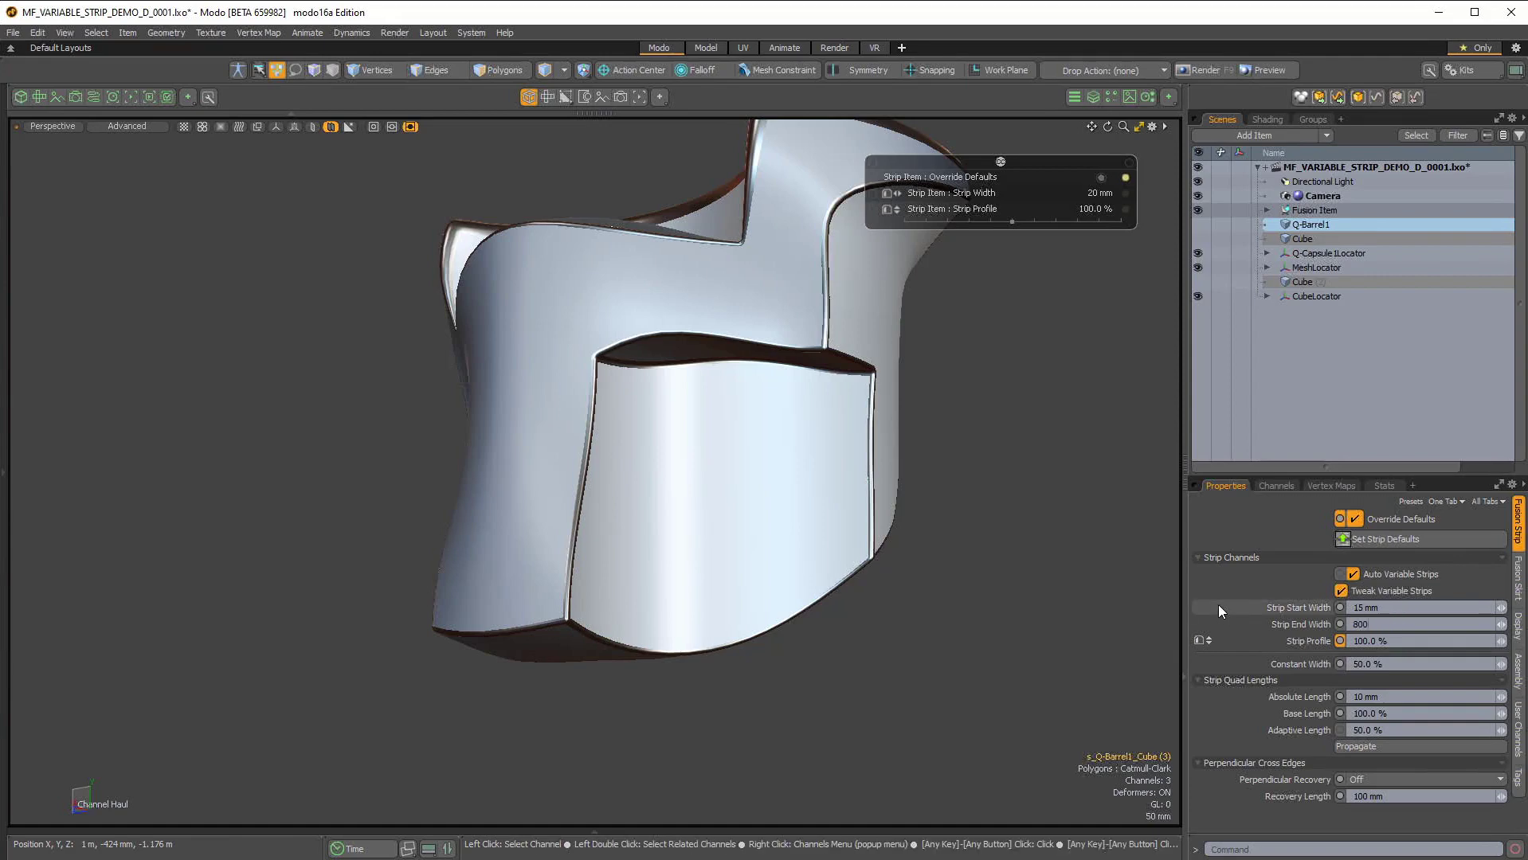
text(0)
key(BackSpace)
key(Return)
scroll(578, 617, up, 3)
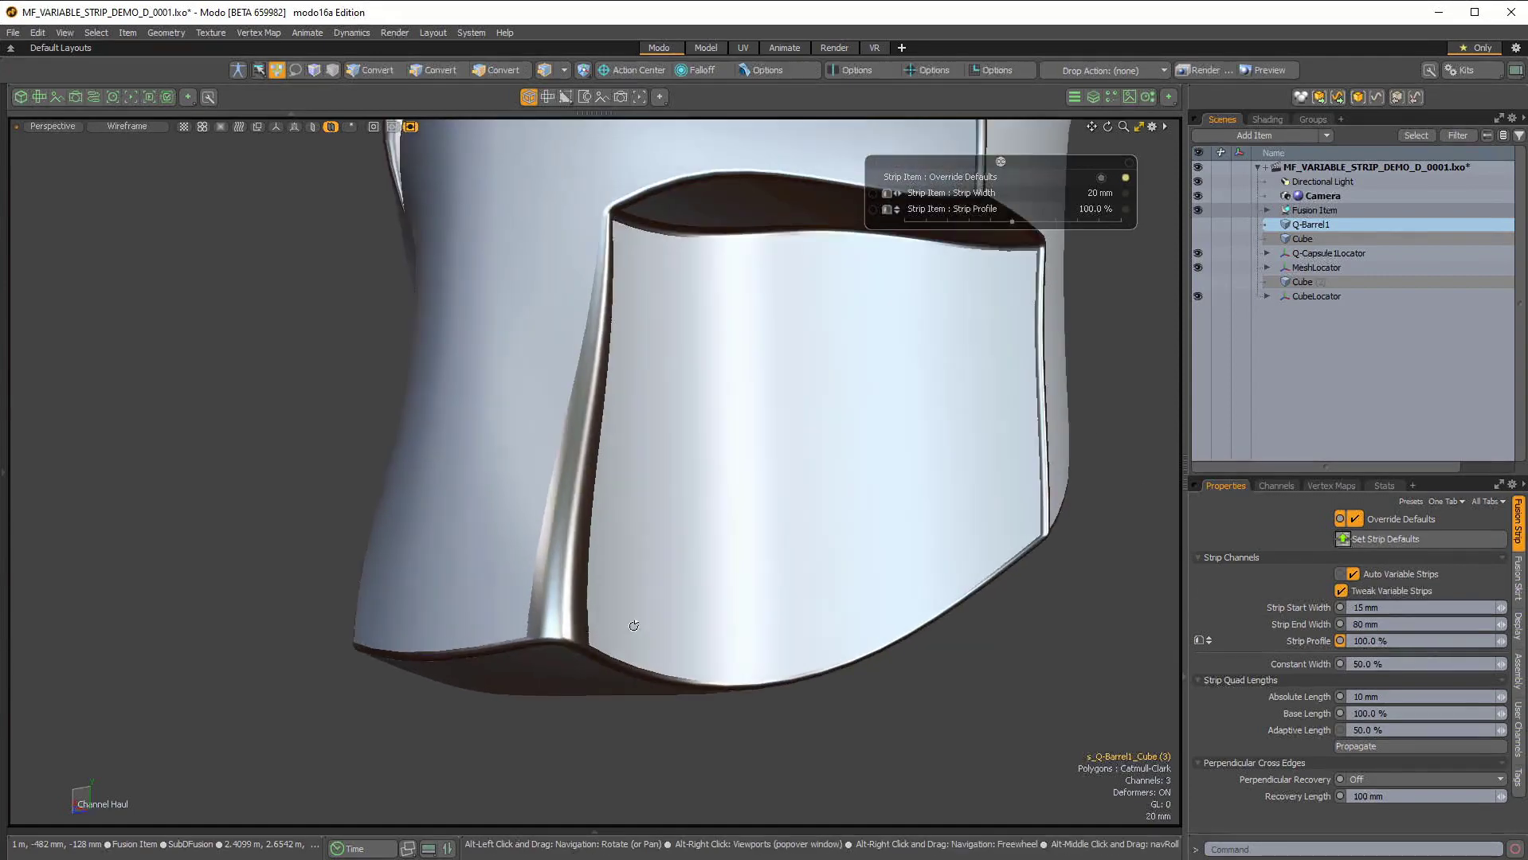
alt+drag(633, 625, 723, 520)
click(723, 520)
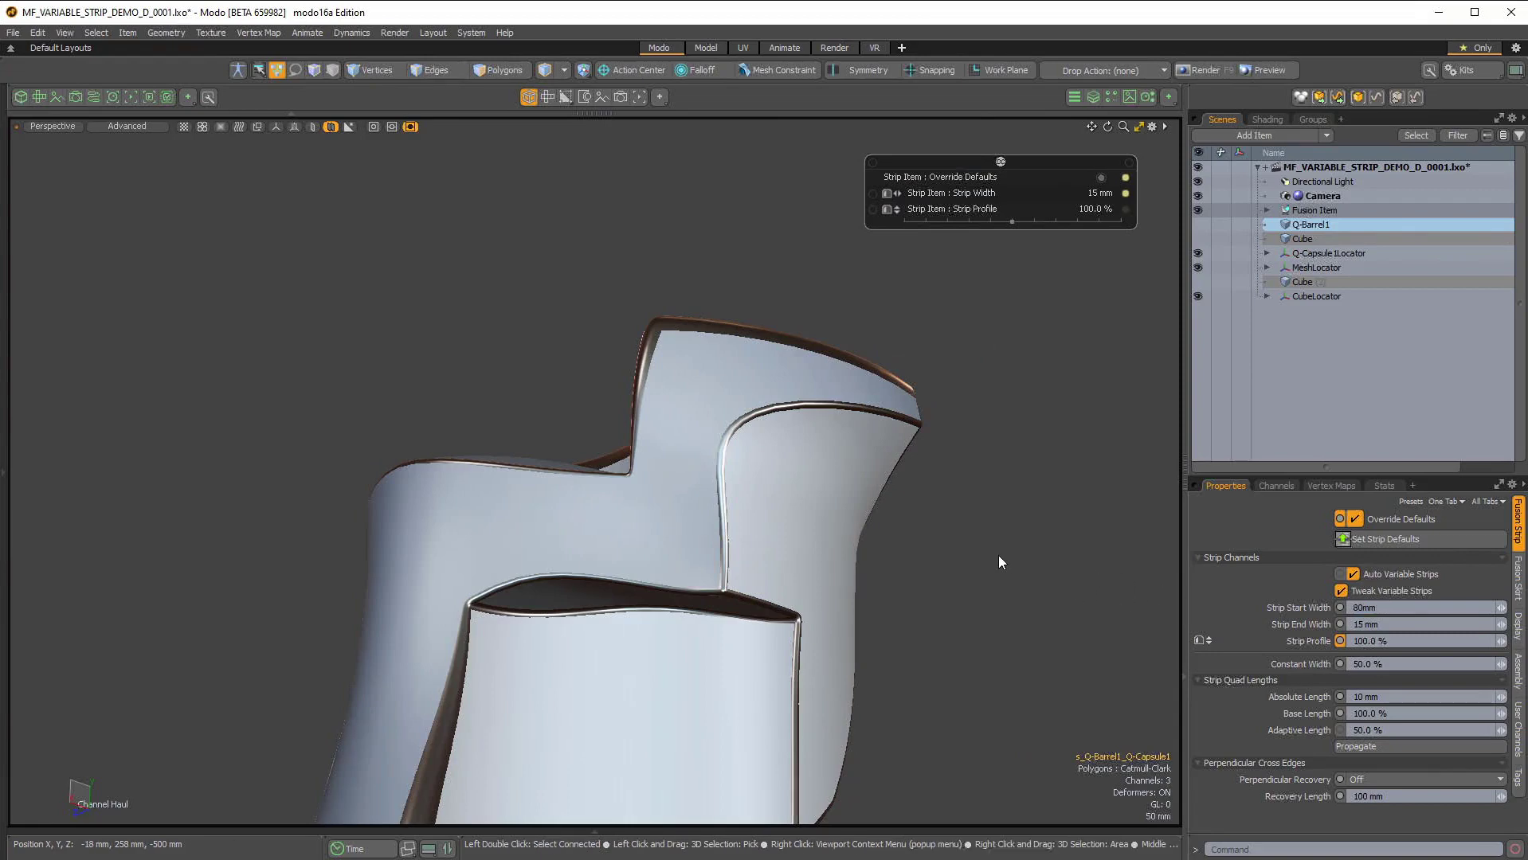
Orbit around the widened capsule strip to review it from several angles
alt+drag(703, 628, 714, 478)
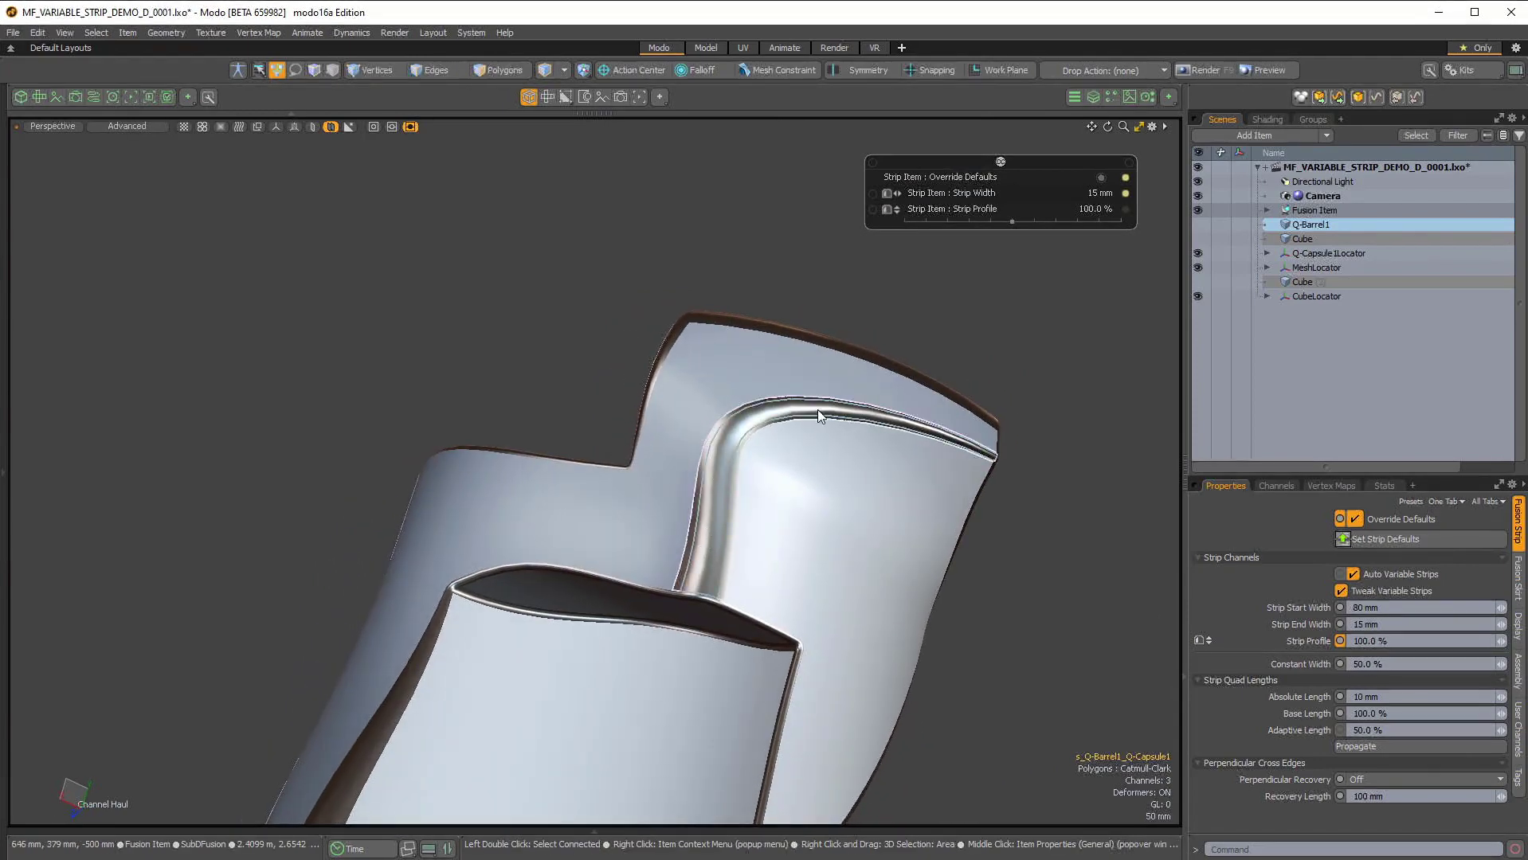
alt+drag(818, 409, 652, 446)
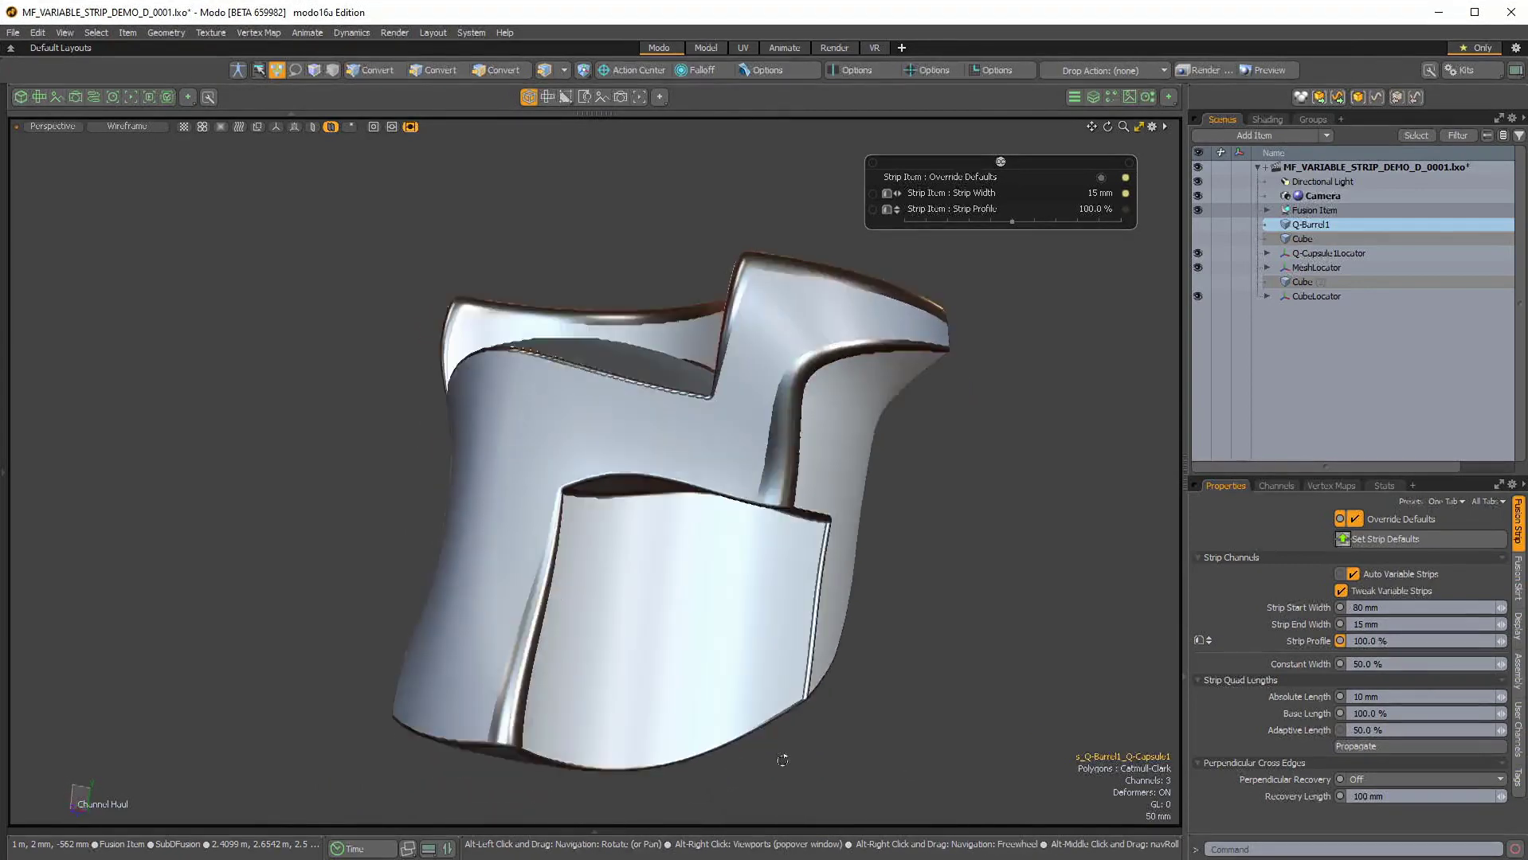
alt+drag(783, 760, 922, 713)
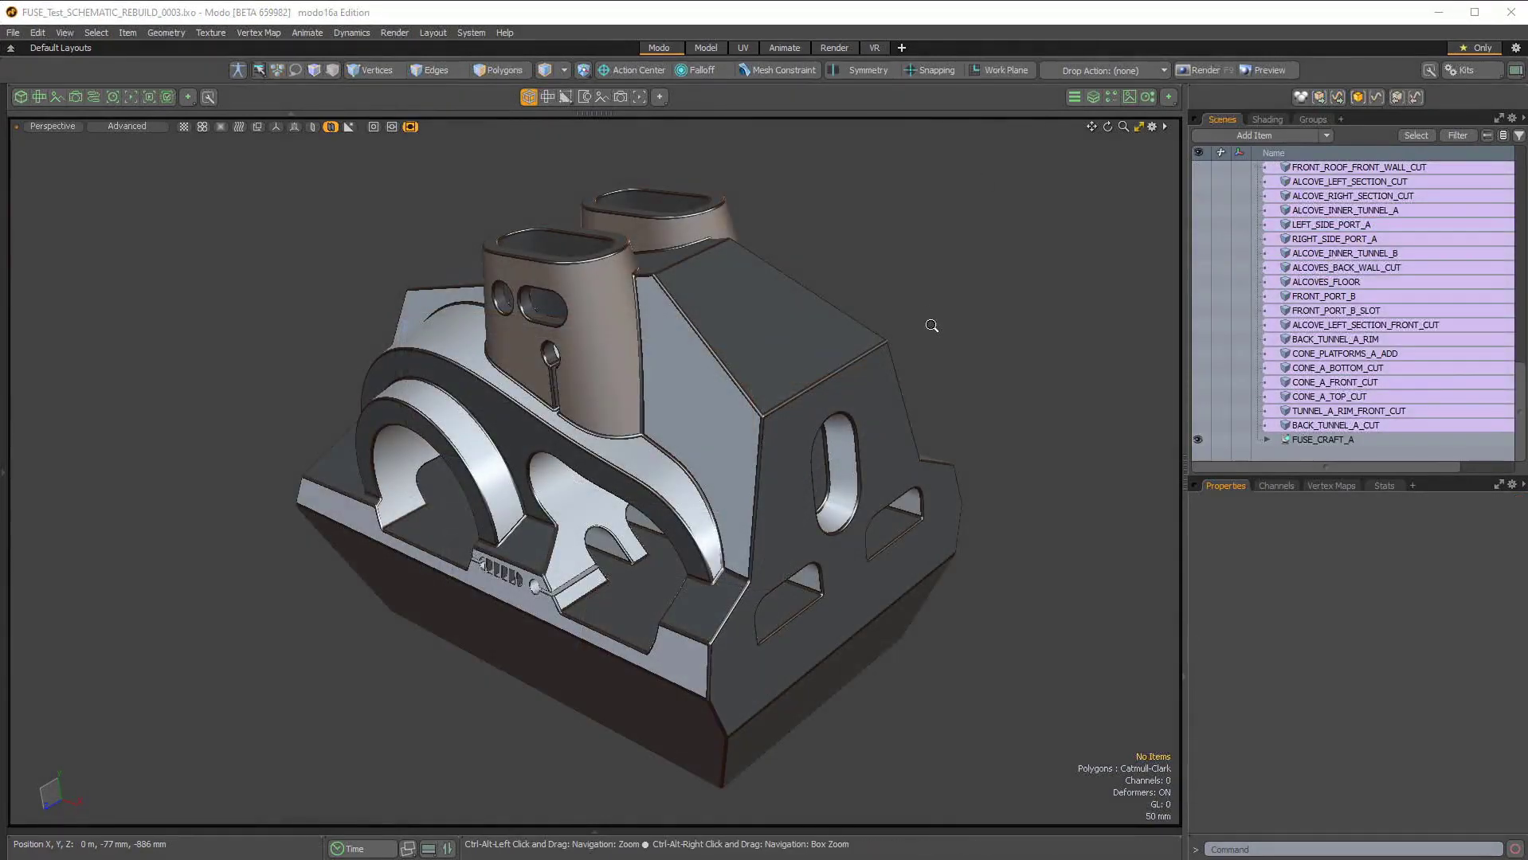
Orbit and zoom onto the FUSE model's large arch and select its fusion strip
alt+drag(931, 326, 966, 542)
scroll(558, 478, up, 4)
mouse_move(518, 486)
alt+mouse_down()
mouse_move(649, 484)
mouse_move(668, 459)
mouse_move(519, 483)
alt+mouse_up()
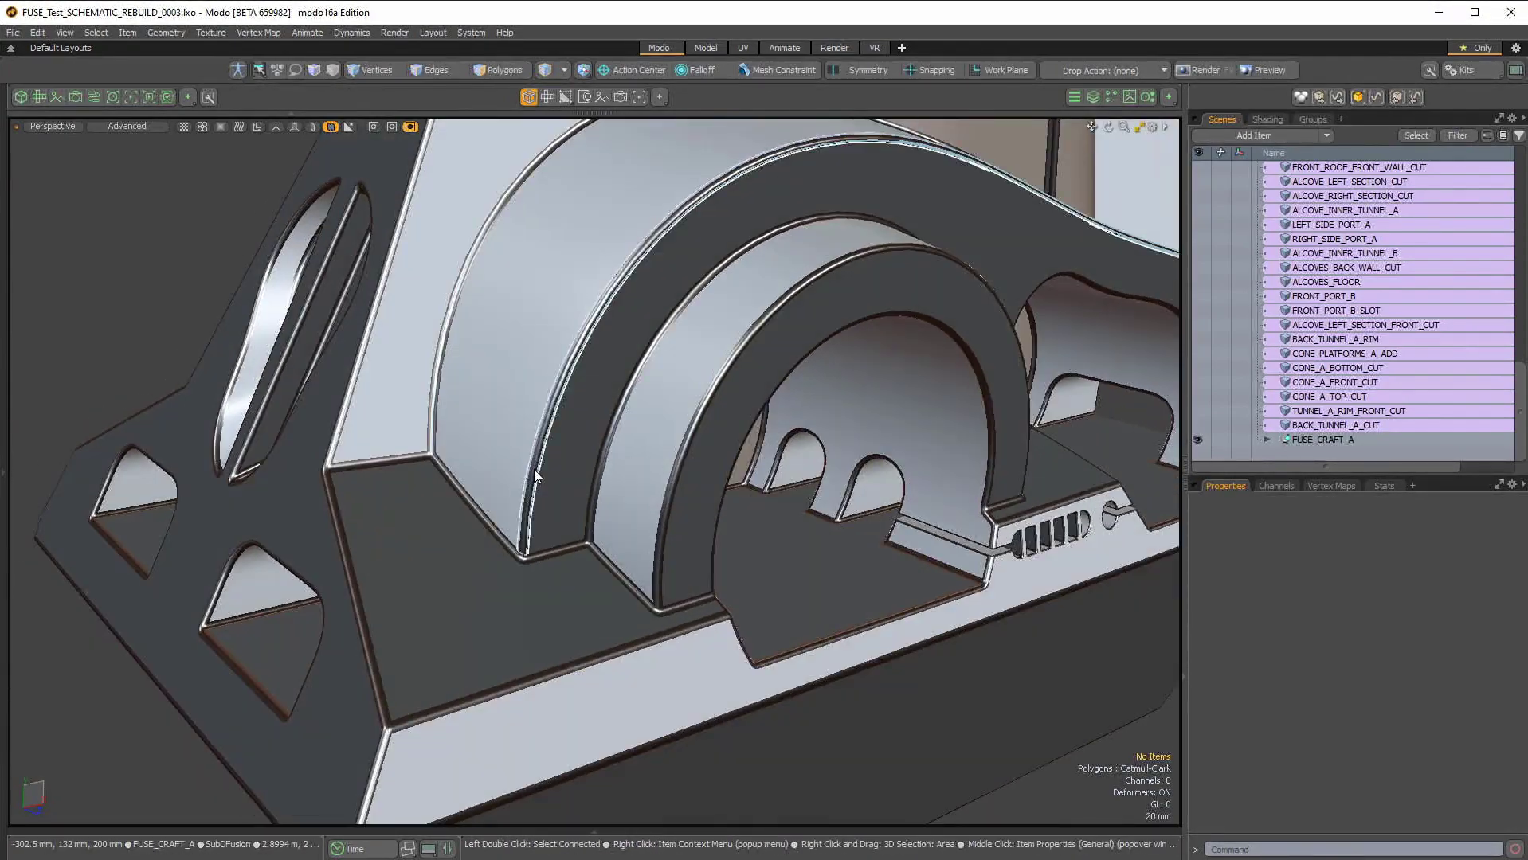
click(533, 469)
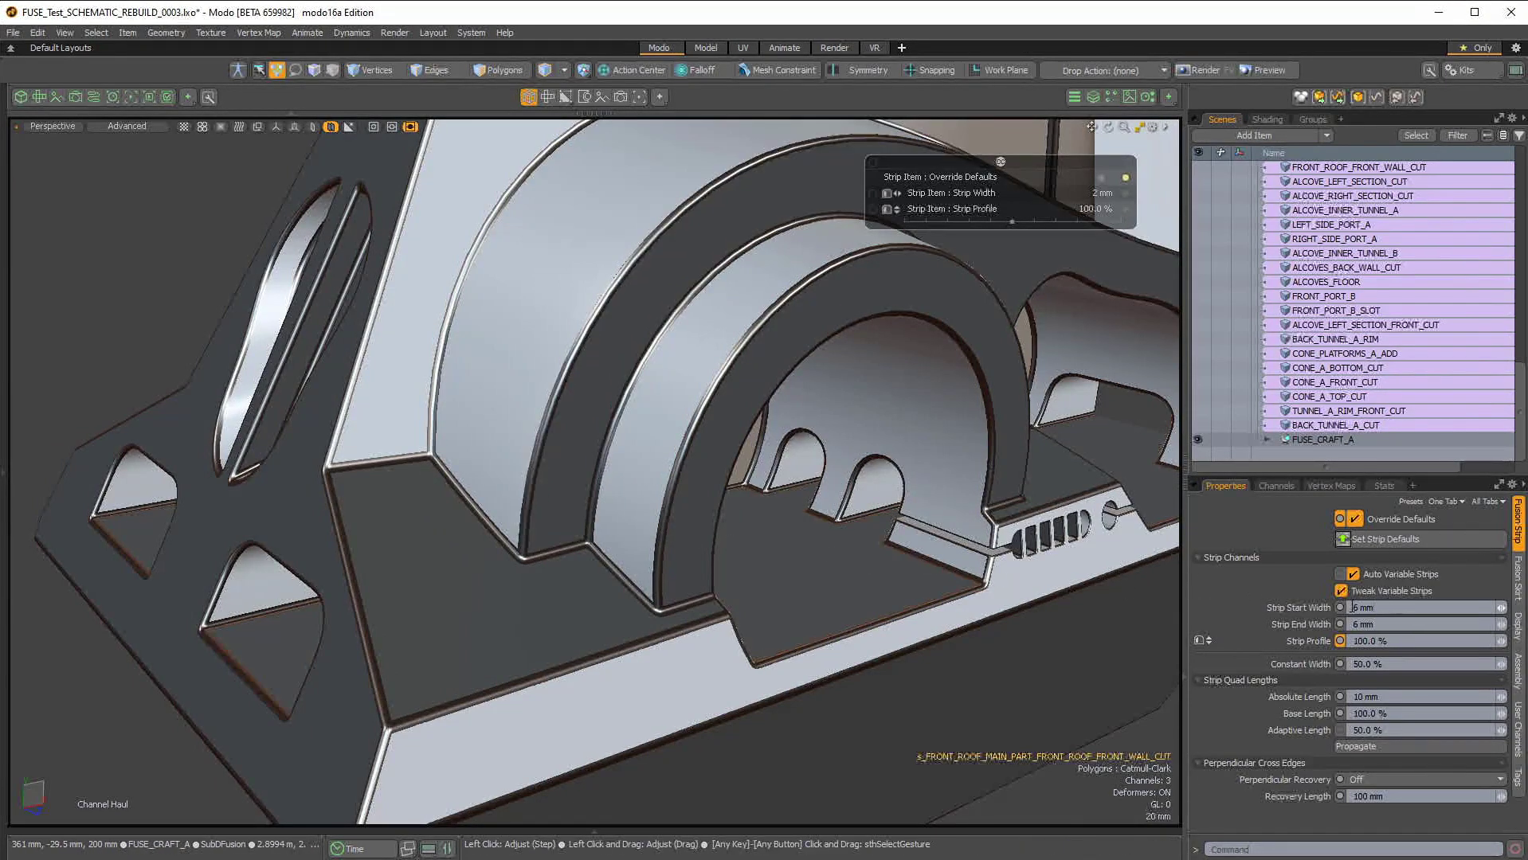
Set the arch strip's Strip Start Width to 50 mm, tapering to 6 mm, and inspect it
text(50mm)
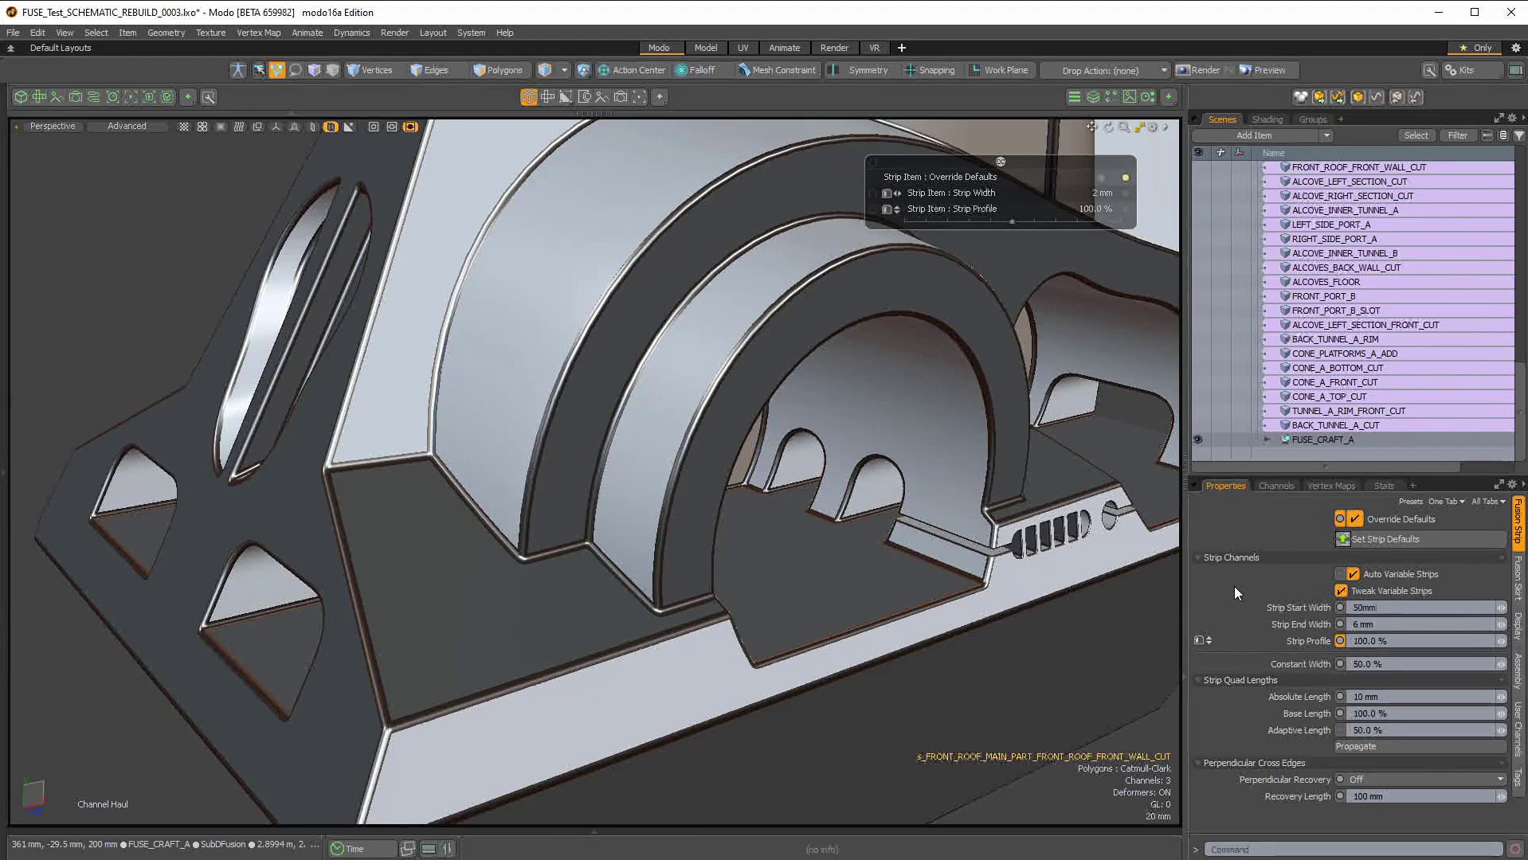
key(Return)
alt+drag(860, 456, 438, 494)
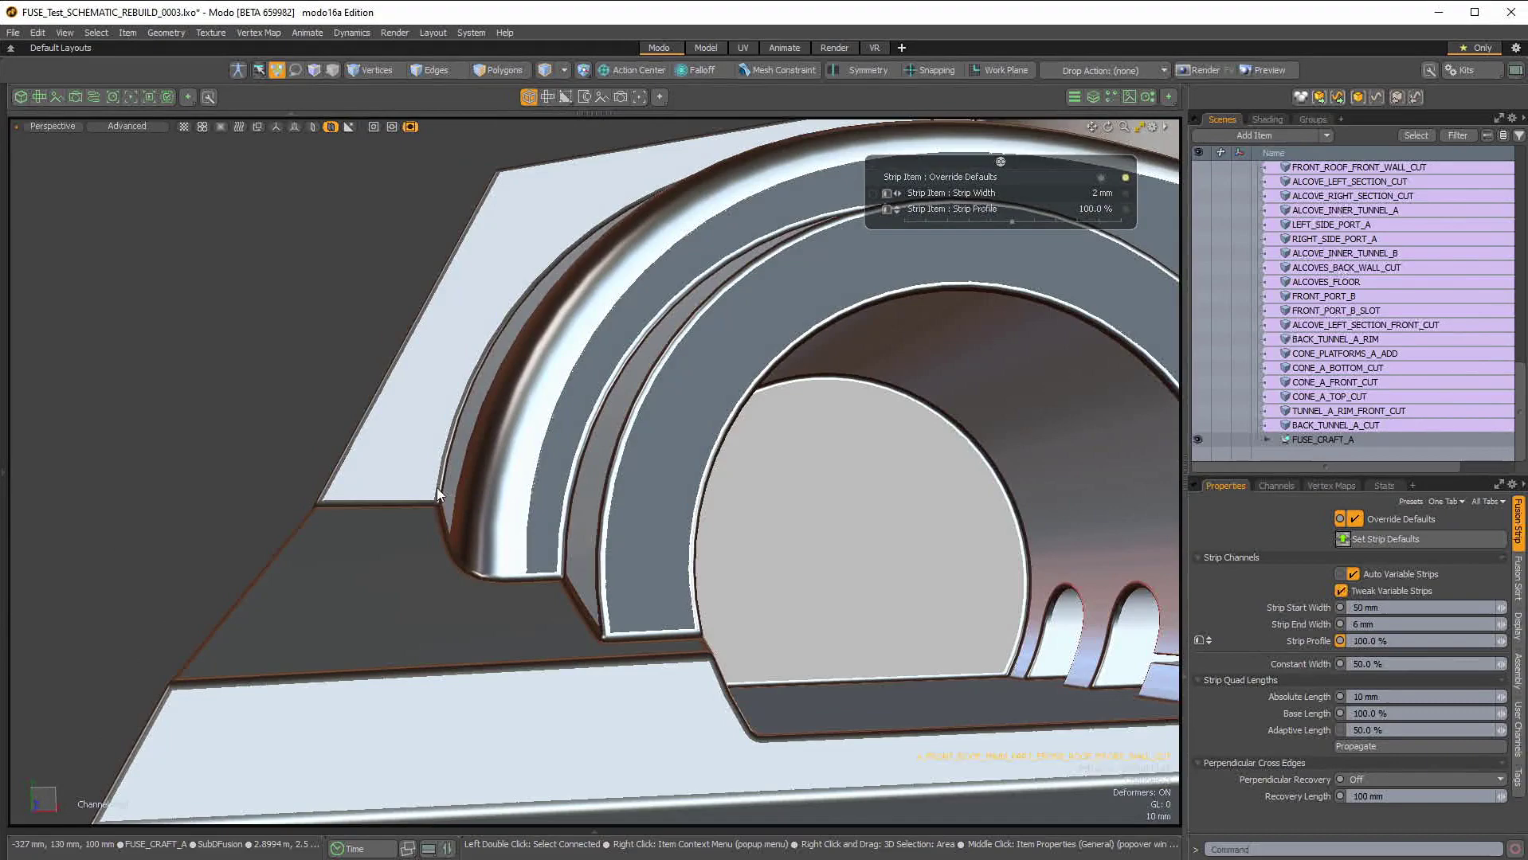
alt+drag(528, 547, 484, 423)
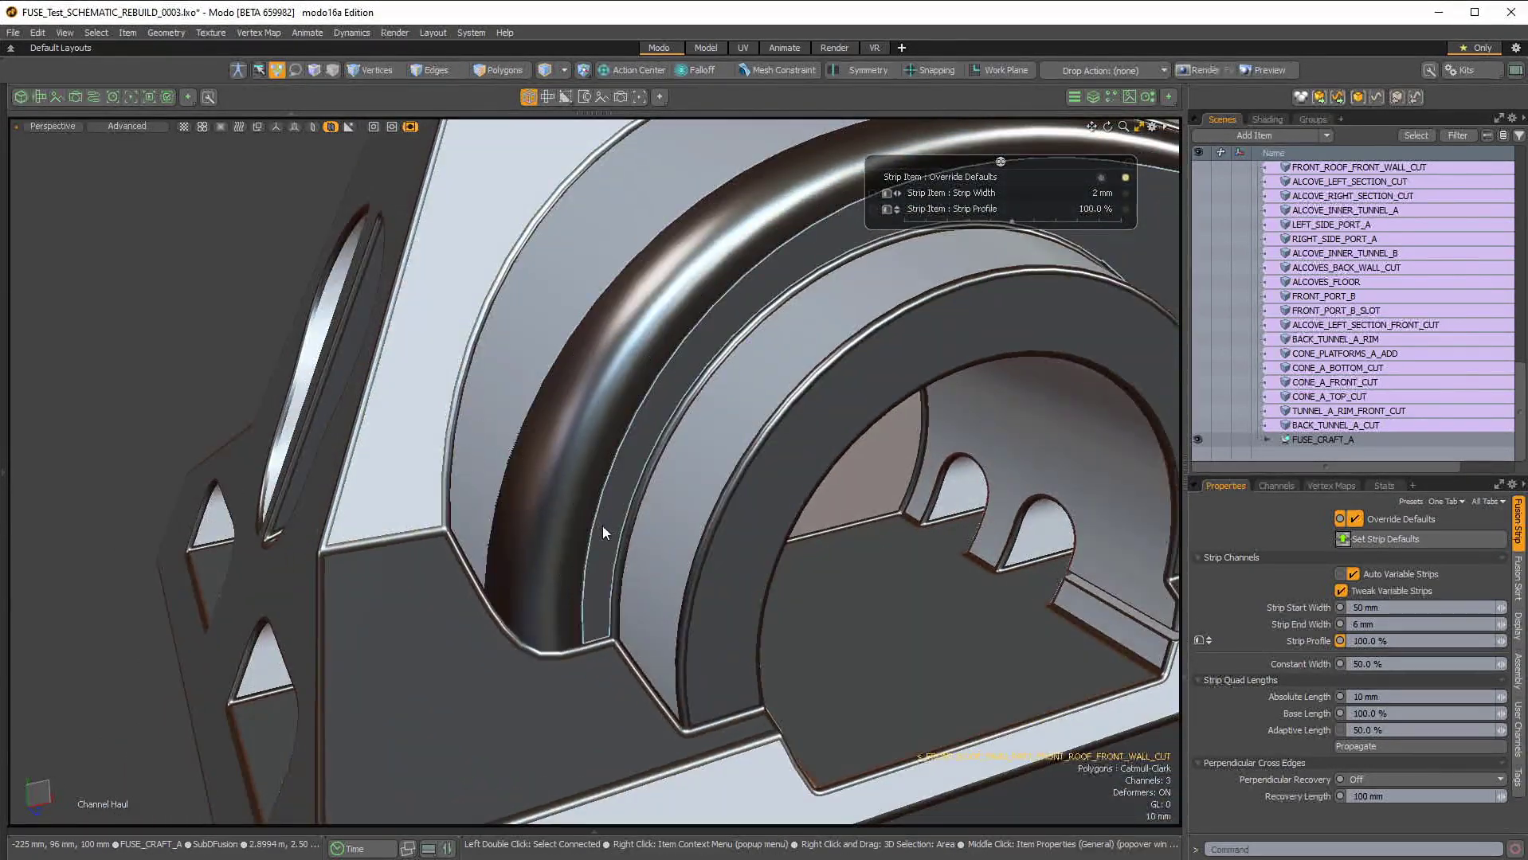
alt+drag(603, 525, 757, 517)
scroll(753, 485, up, 4)
scroll(756, 516, up, 2)
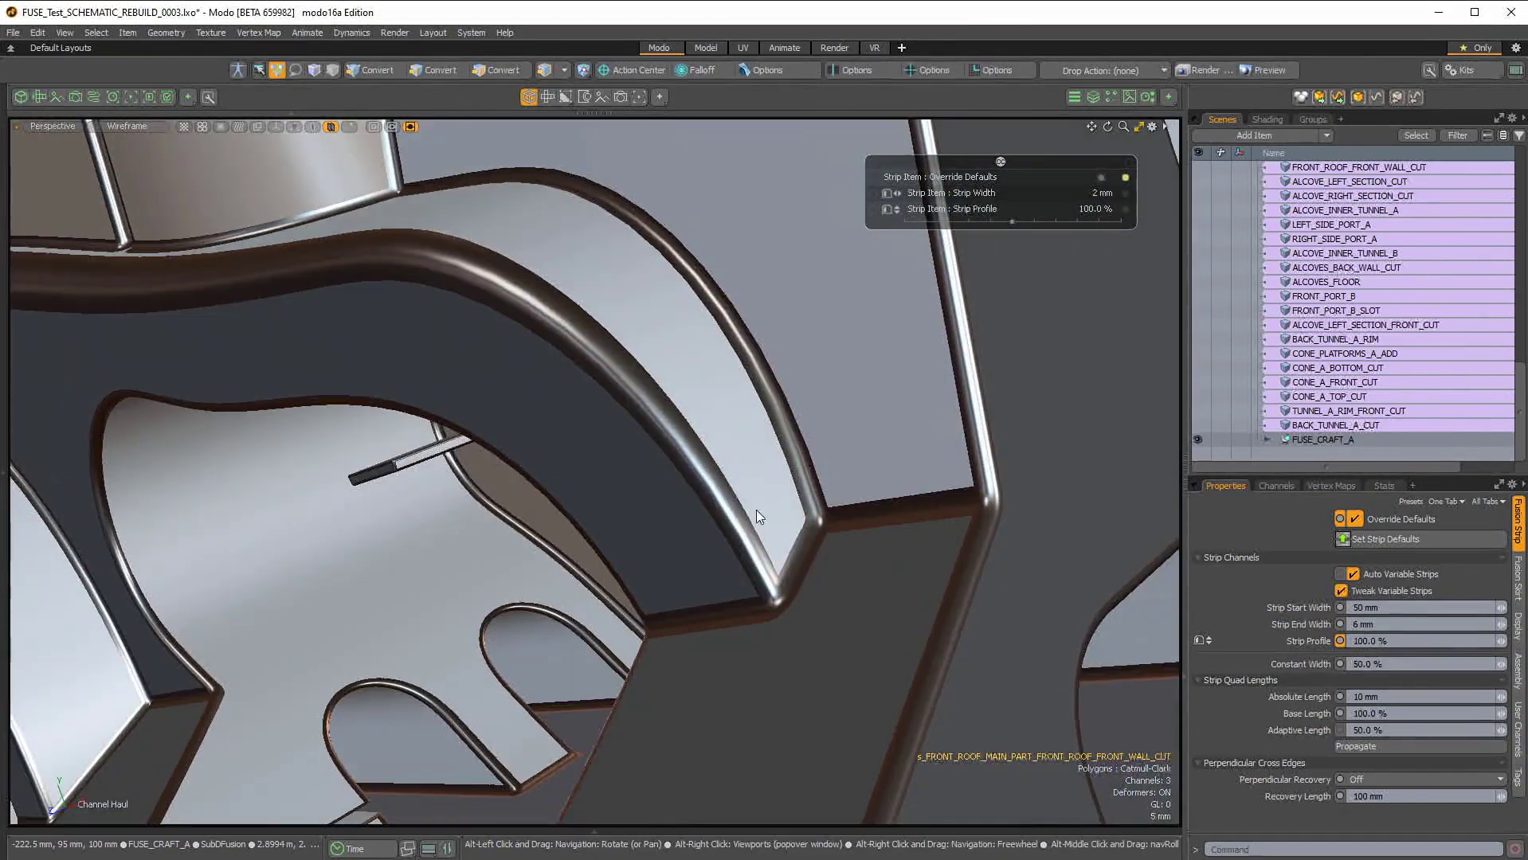